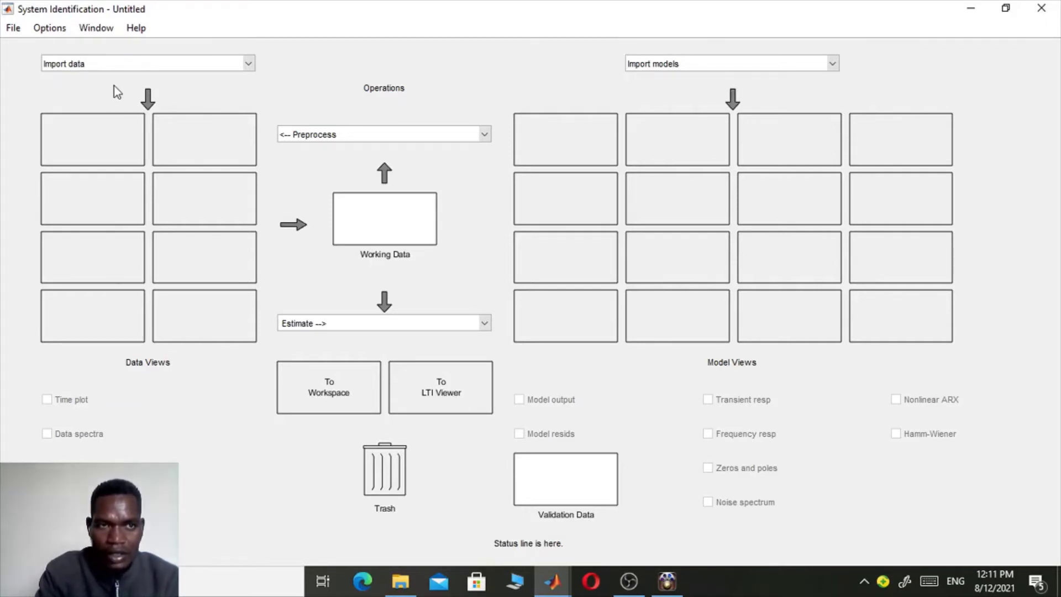
Import the built-in example data set Dryer as time-domain signals with input u2, output y2 and sample time 0.08
{"action": "left_click", "coordinate": [250, 62]}
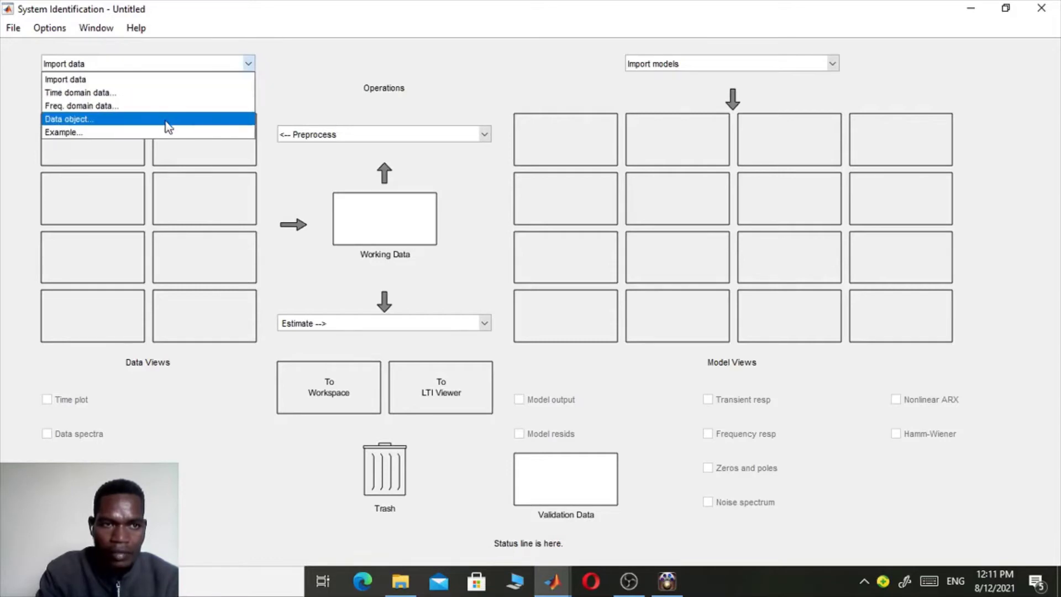
{"action": "left_click", "coordinate": [157, 133]}
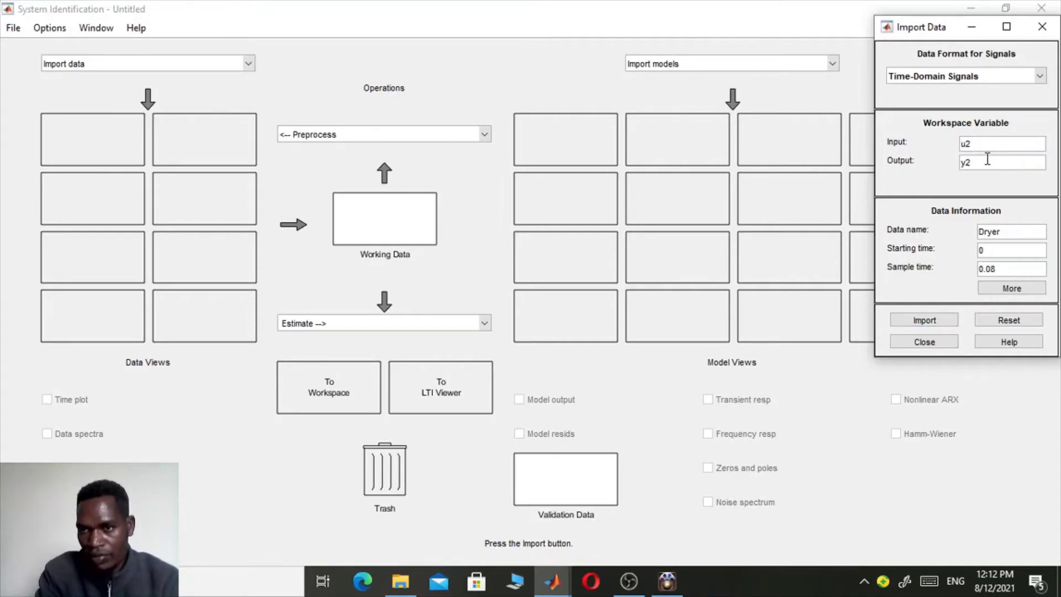
{"action": "left_click", "coordinate": [927, 321]}
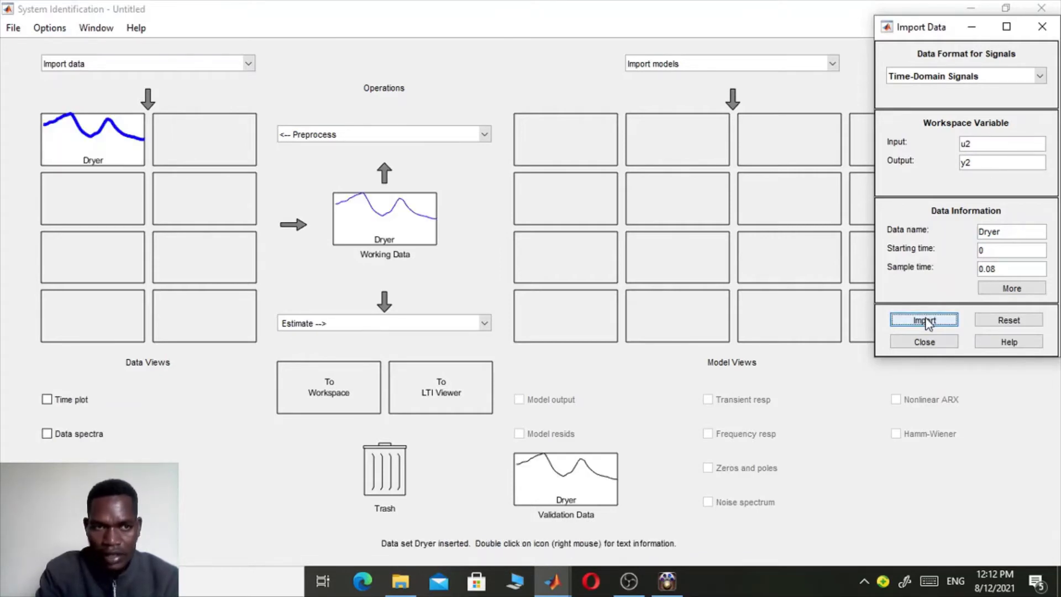
Open the Dryer data set's information, examine its signals, units and notes, and apply the settings
{"action": "left_click", "coordinate": [96, 150]}
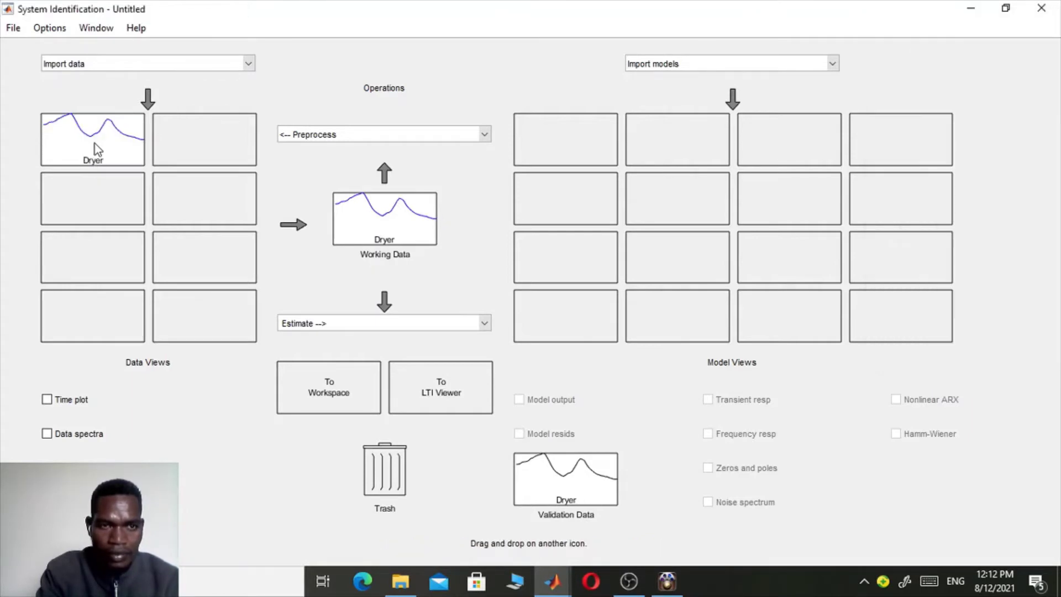
{"action": "double_click", "coordinate": [97, 149]}
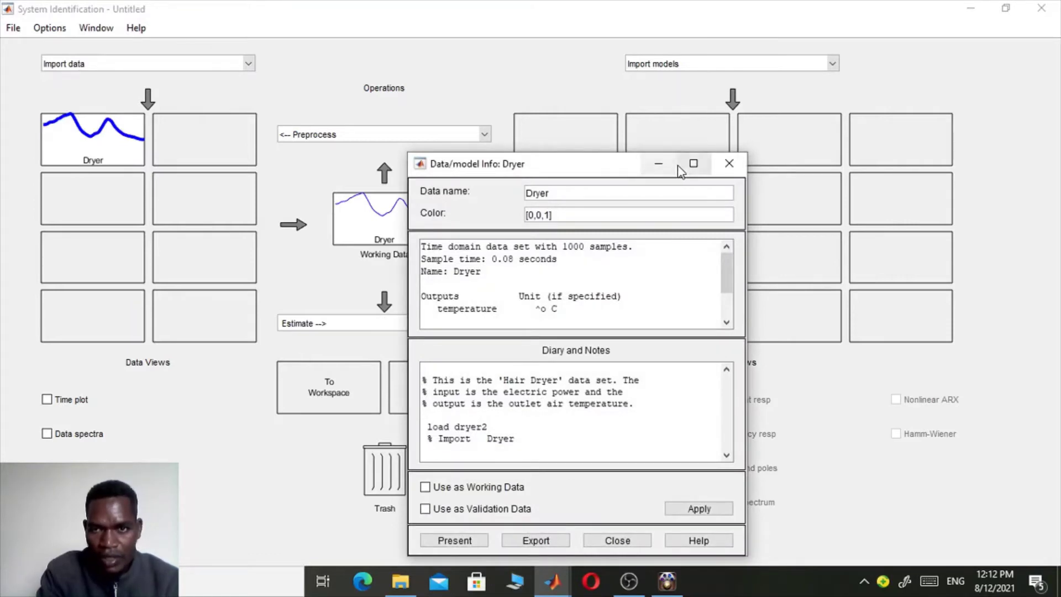
{"action": "left_click", "coordinate": [693, 164]}
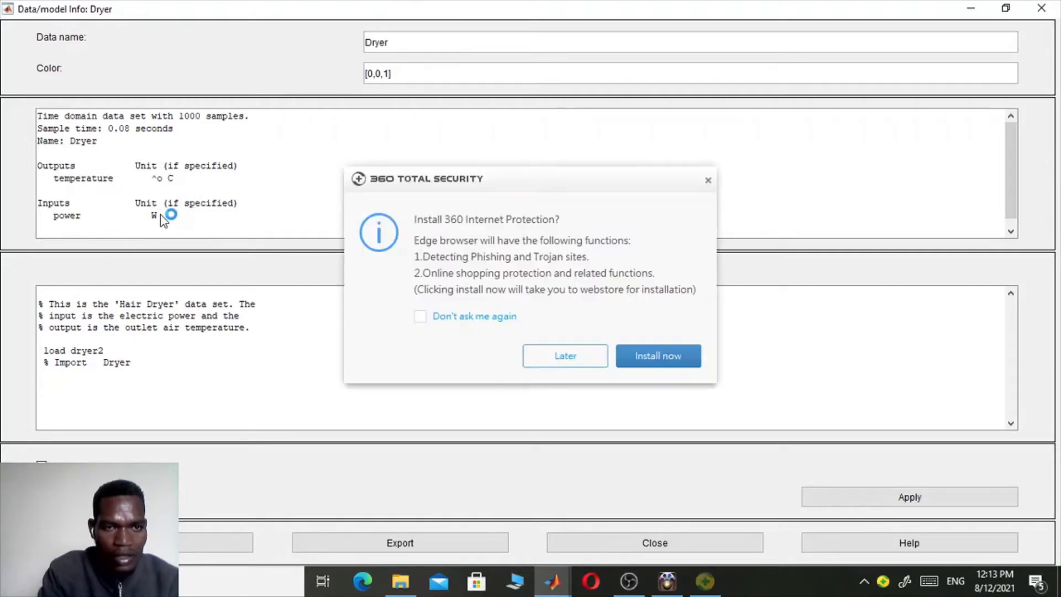
{"action": "left_click", "coordinate": [708, 181]}
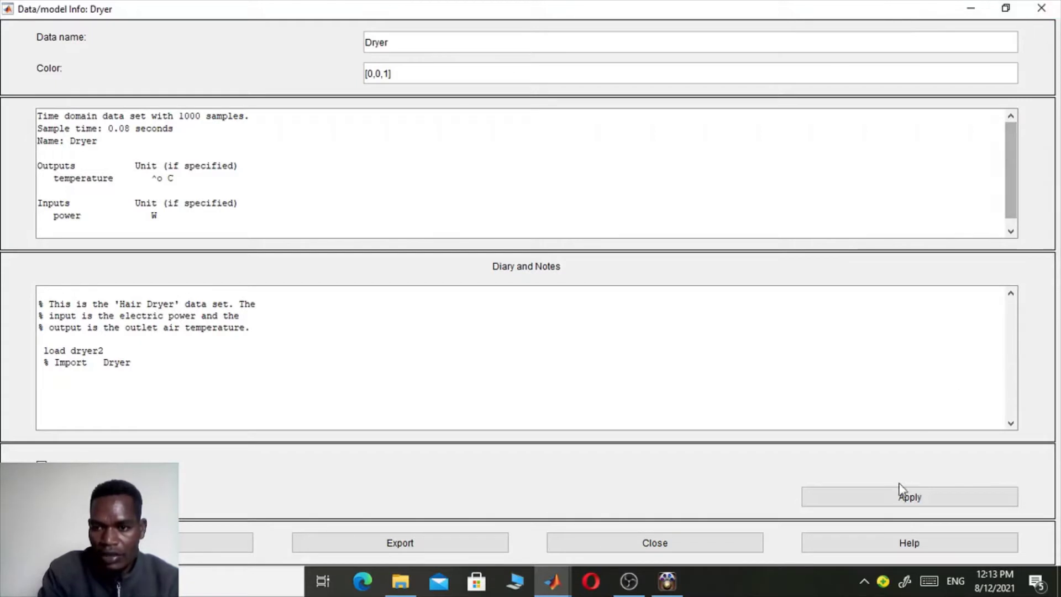
{"action": "left_click", "coordinate": [887, 505]}
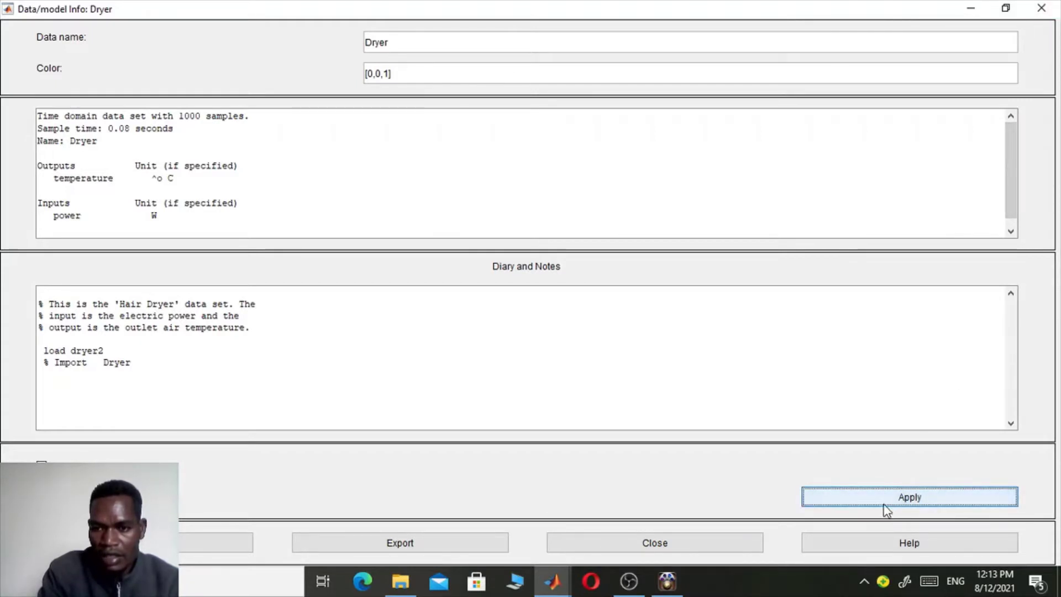
{"action": "left_click", "coordinate": [881, 503]}
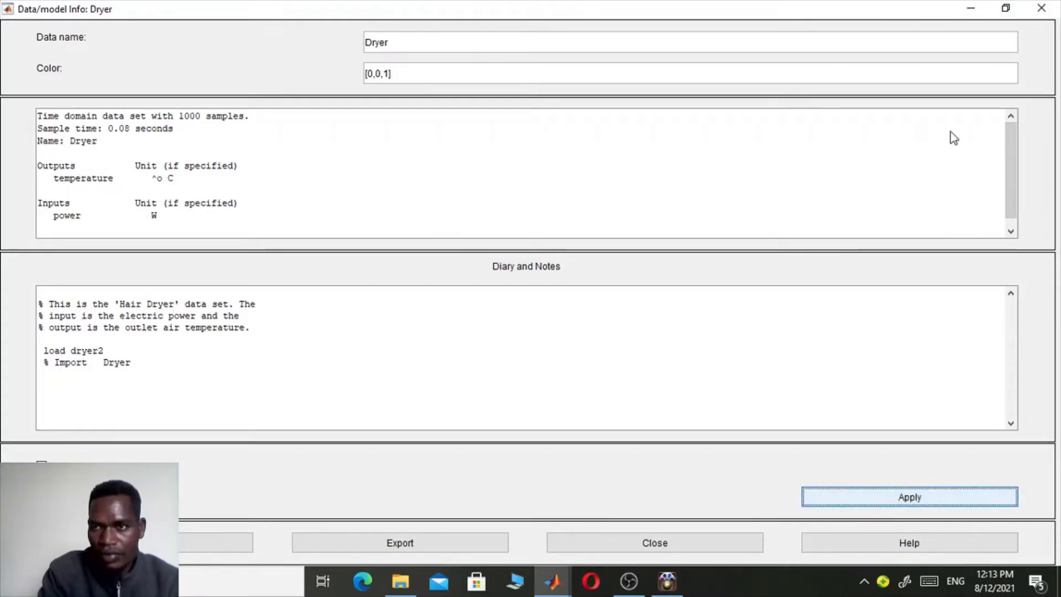
{"action": "left_click", "coordinate": [971, 8]}
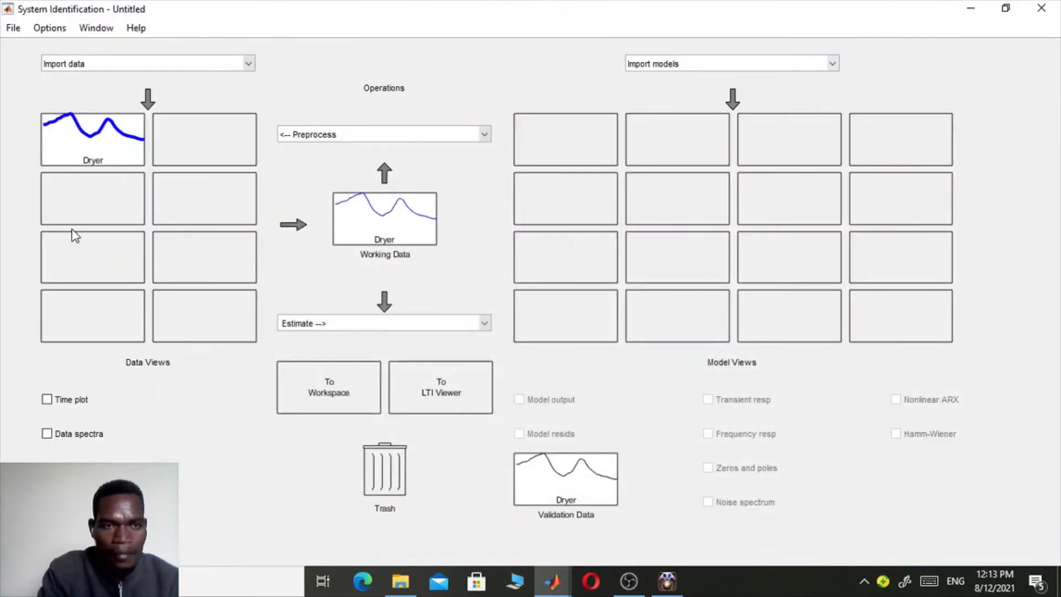
Show the time plot of the Dryer data and examine a short stretch of the temperature and power signals around time 22
{"action": "left_click", "coordinate": [46, 399]}
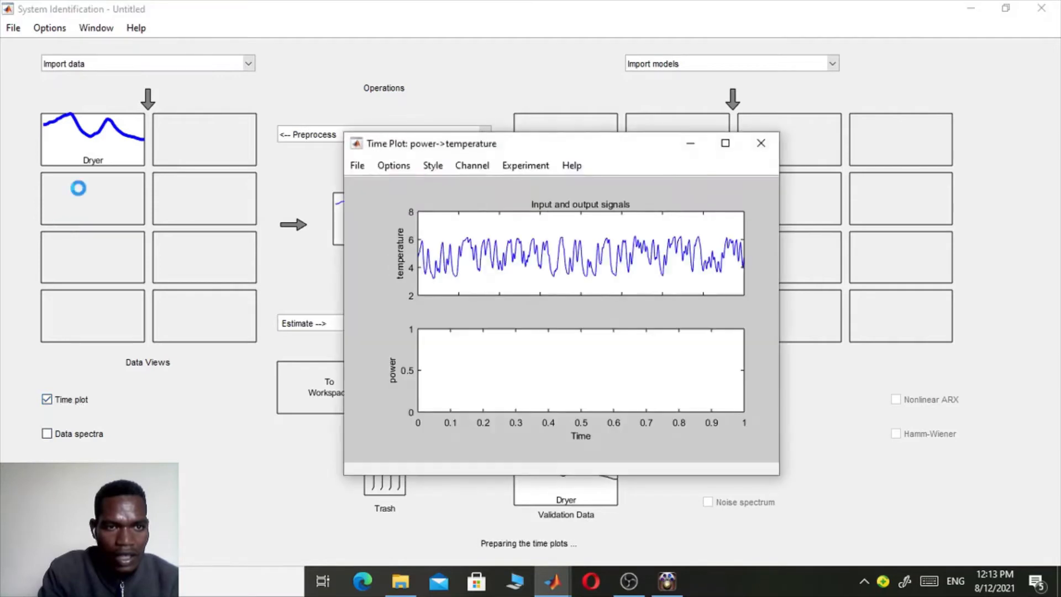
{"action": "left_click", "coordinate": [725, 144]}
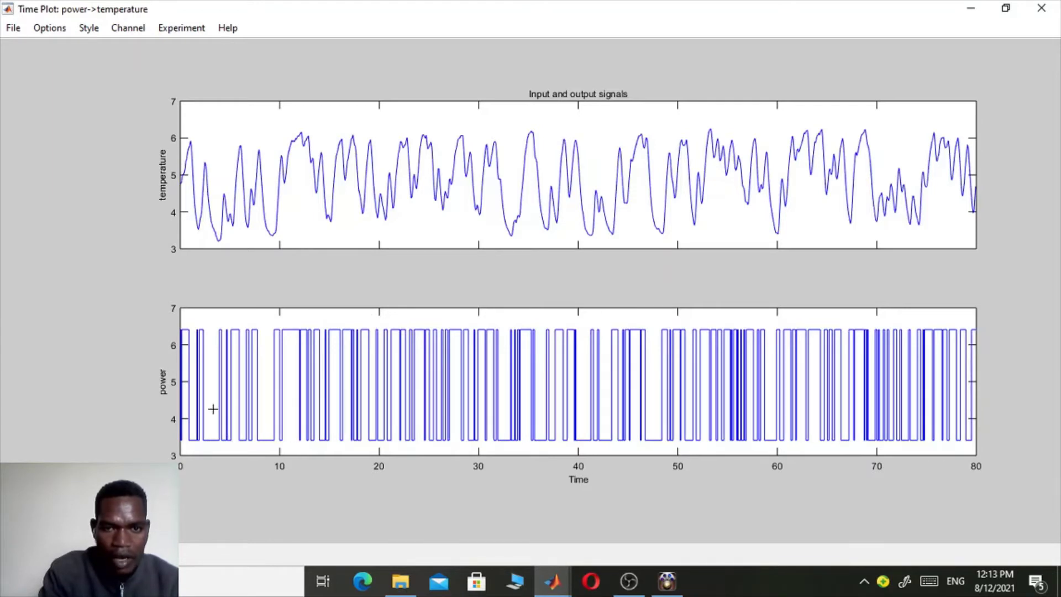
{"action": "left_click_drag", "start_coordinate": [387, 159], "coordinate": [462, 234]}
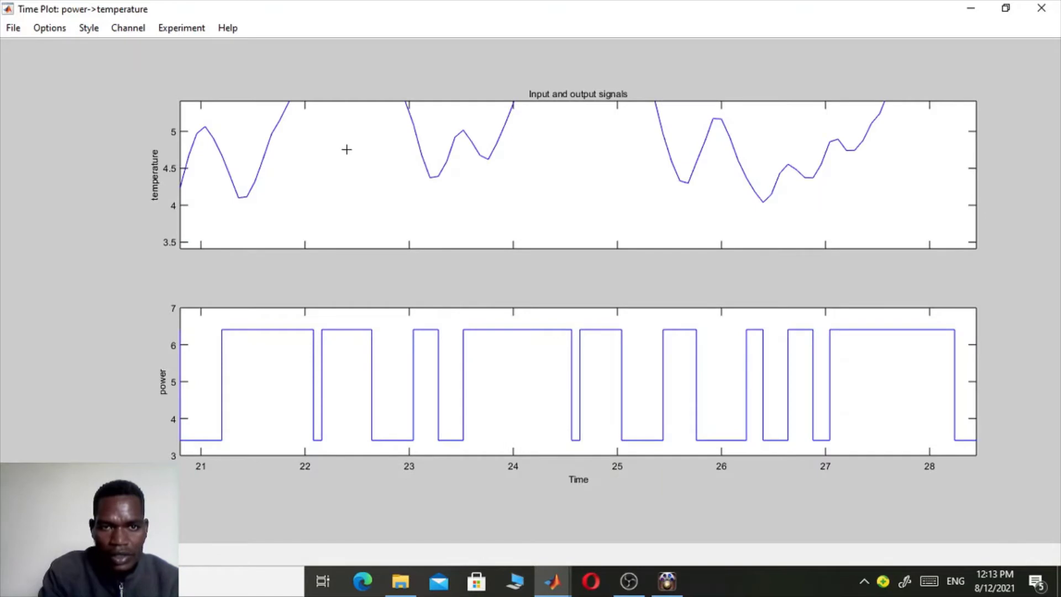
{"action": "left_click_drag", "start_coordinate": [348, 149], "coordinate": [285, 200]}
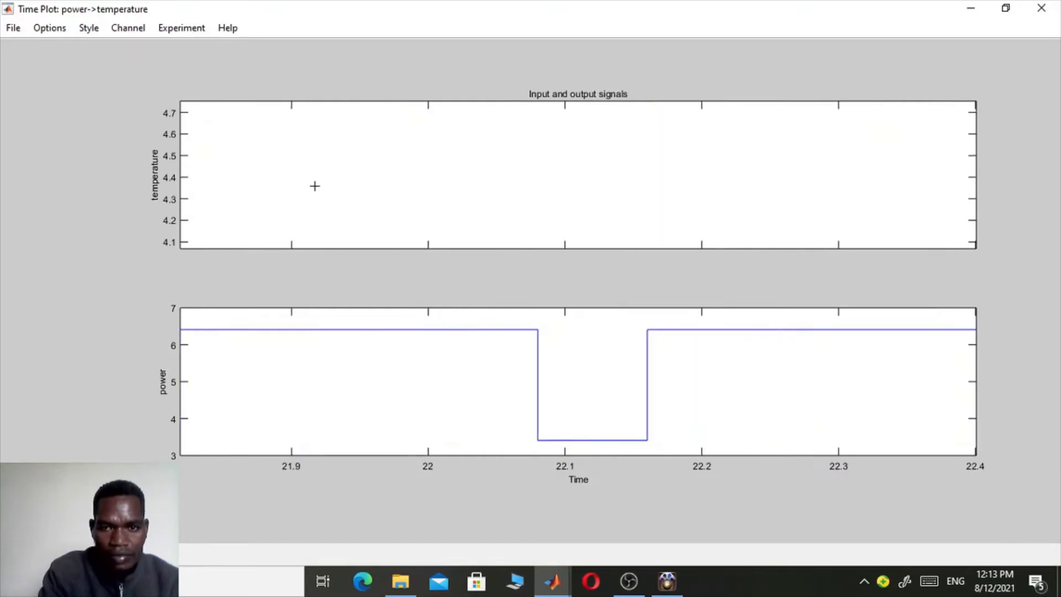
{"action": "scroll", "coordinate": [321, 182], "scroll_direction": "up", "scroll_amount": 2}
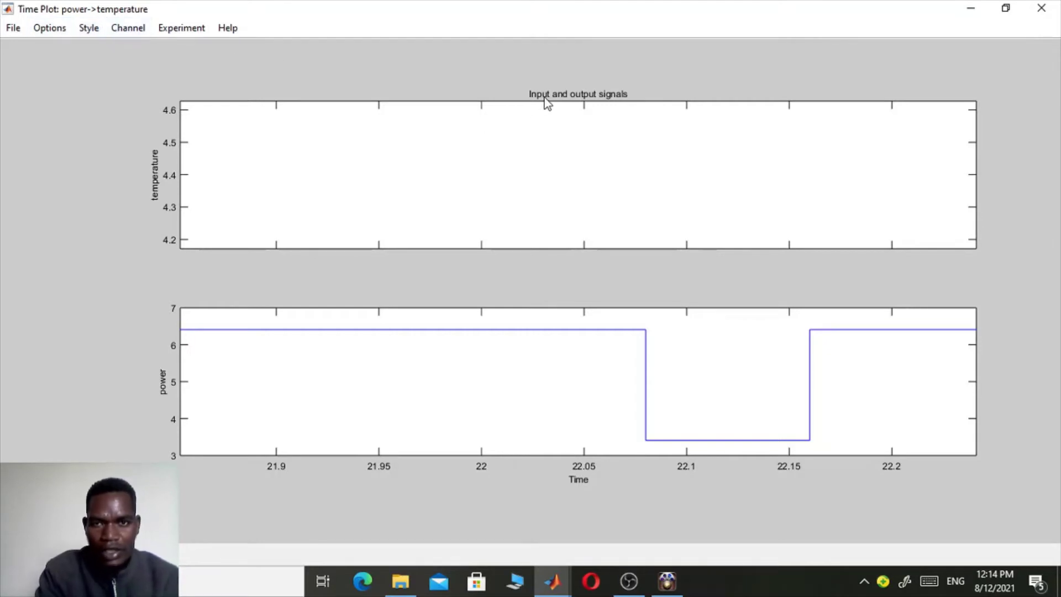
{"action": "left_click", "coordinate": [970, 7]}
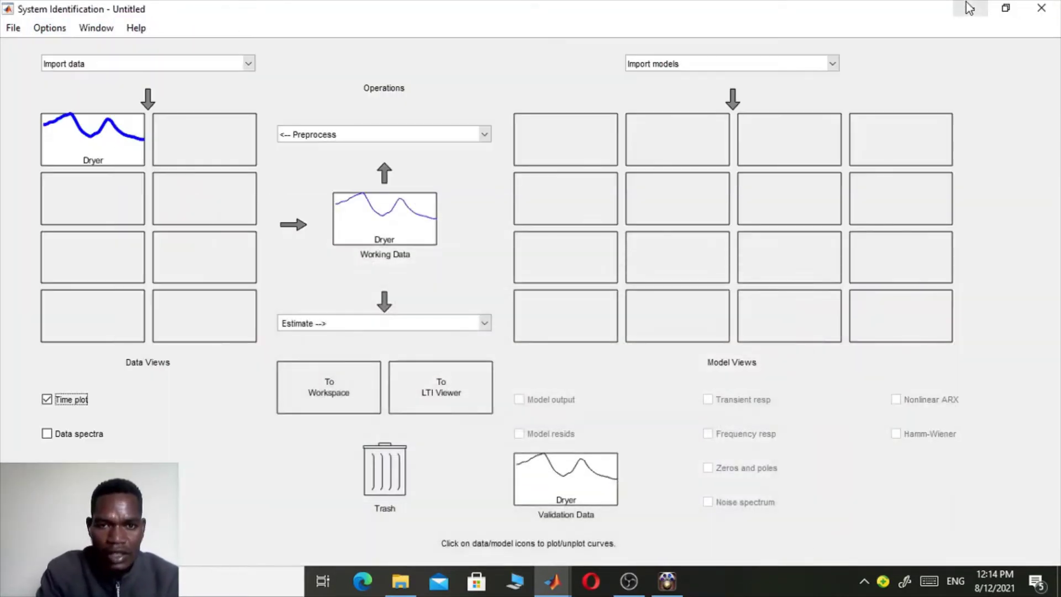
{"action": "left_click", "coordinate": [87, 199]}
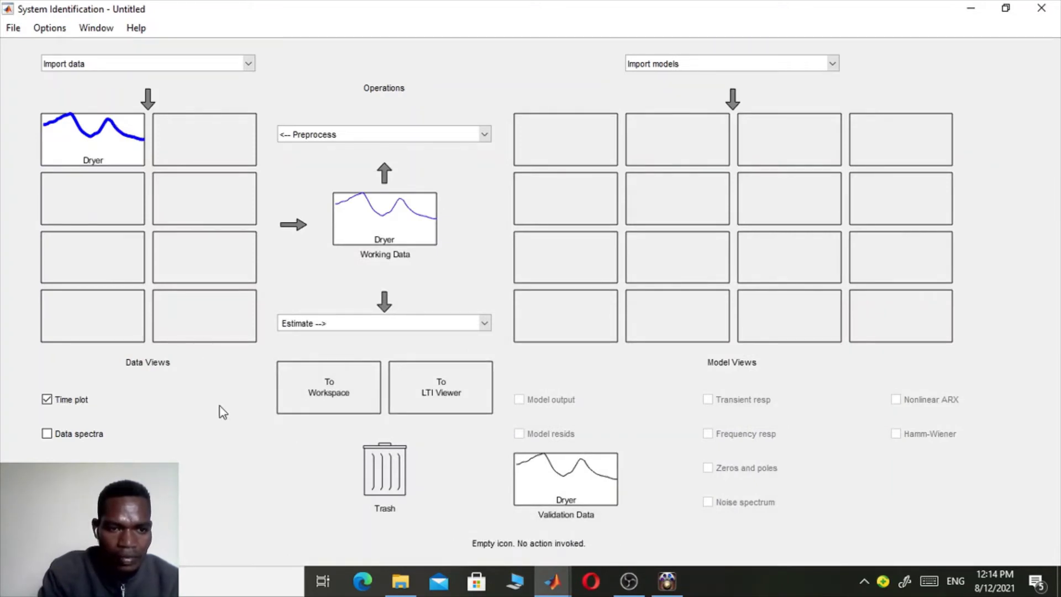
Show the data spectra of the Dryer data and examine the temperature and power periodograms in detail around 3.16 rad/s
{"action": "left_click", "coordinate": [47, 433]}
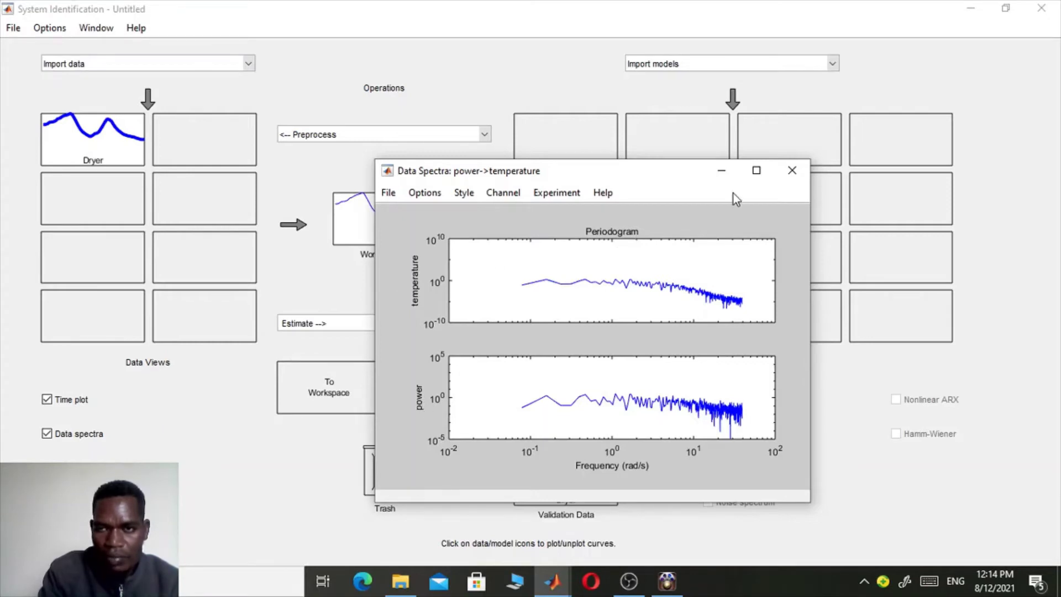
{"action": "left_click", "coordinate": [755, 171]}
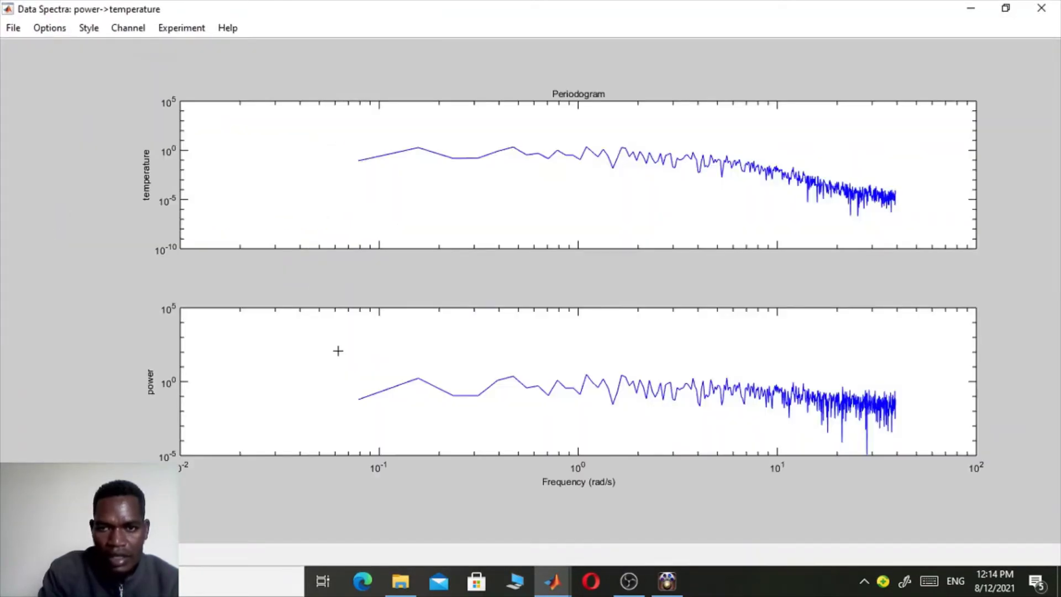
{"action": "left_click_drag", "start_coordinate": [650, 185], "coordinate": [735, 195]}
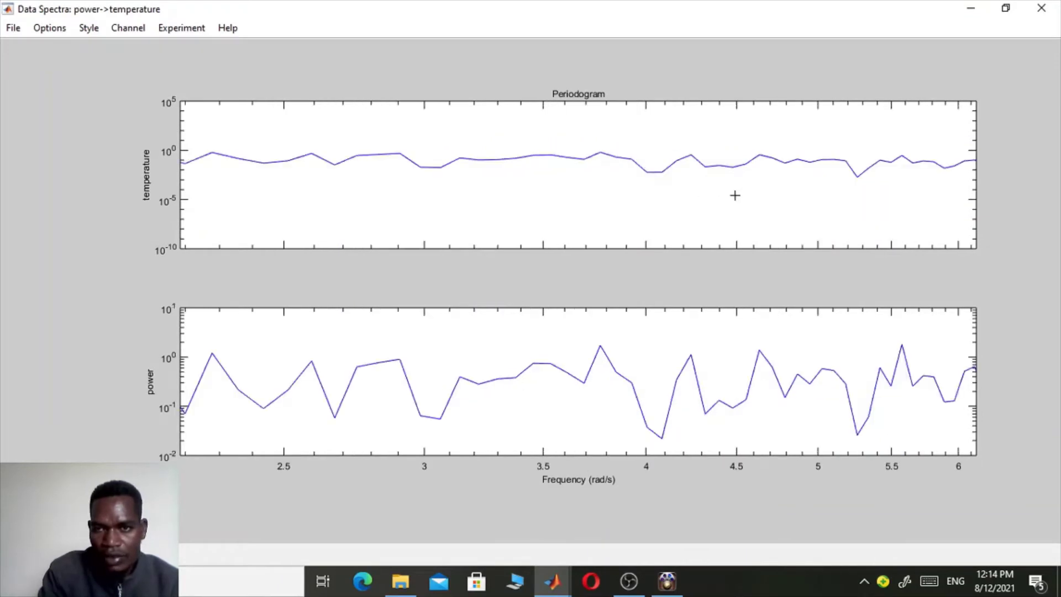
{"action": "left_click_drag", "start_coordinate": [560, 168], "coordinate": [453, 177]}
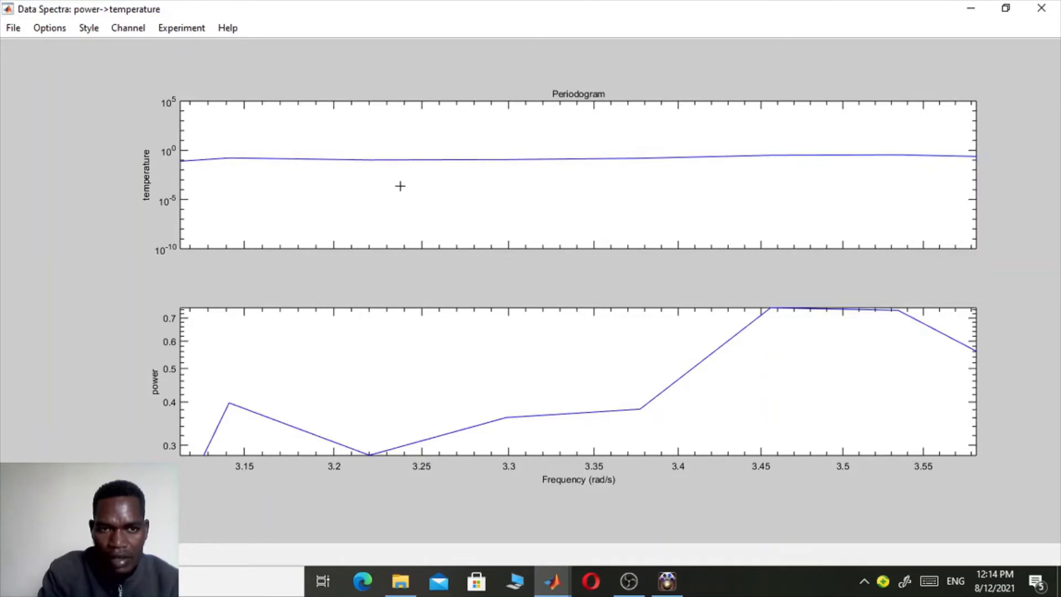
{"action": "left_click_drag", "start_coordinate": [295, 196], "coordinate": [230, 177]}
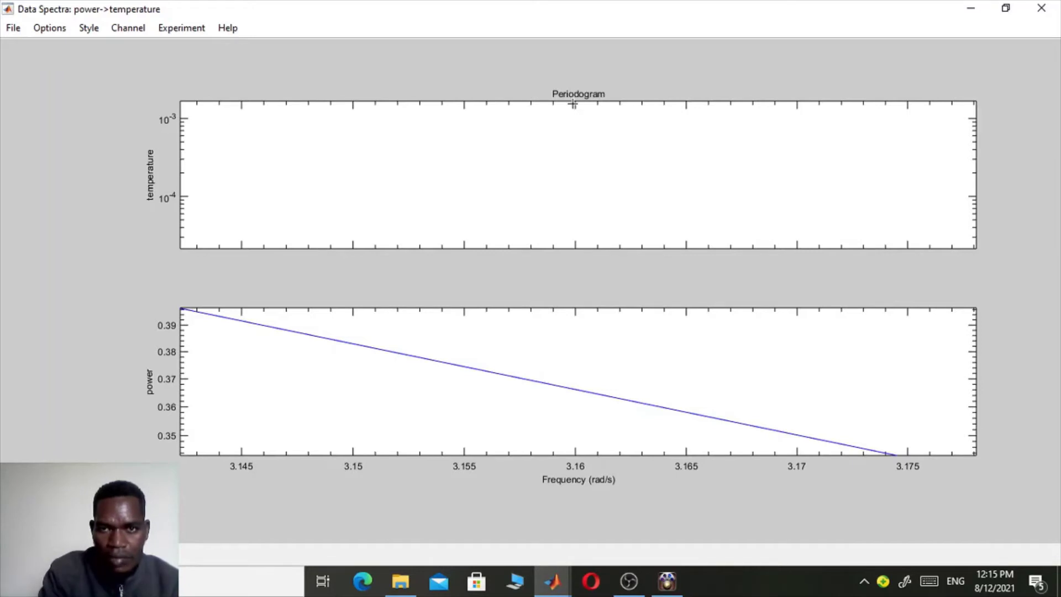
{"action": "left_click", "coordinate": [971, 9]}
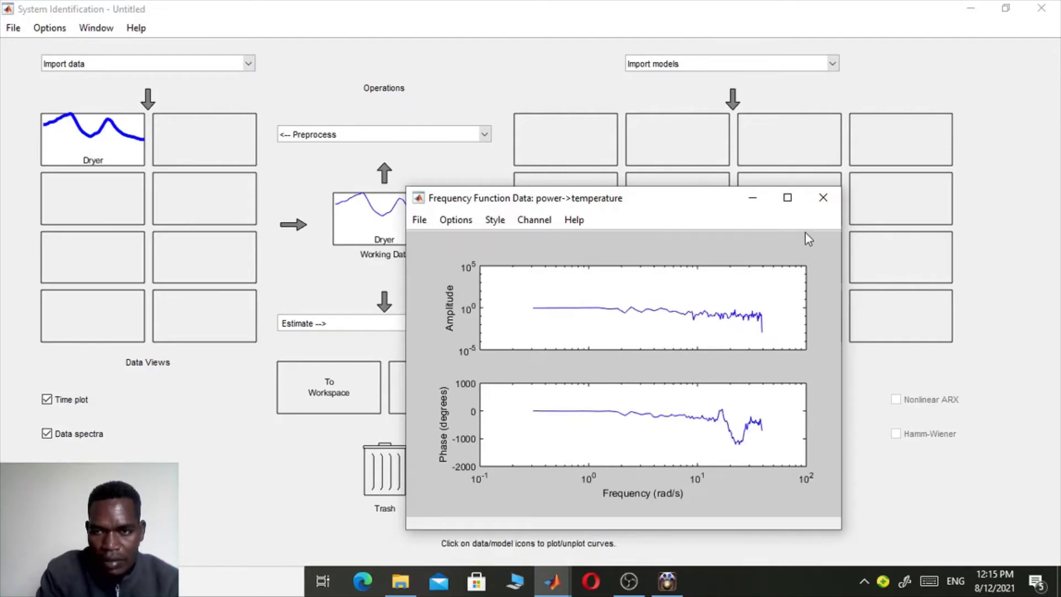
Examine the amplitude and phase curves of the Dryer data's frequency function plot in detail around 13 rad/s
{"action": "left_click", "coordinate": [788, 200]}
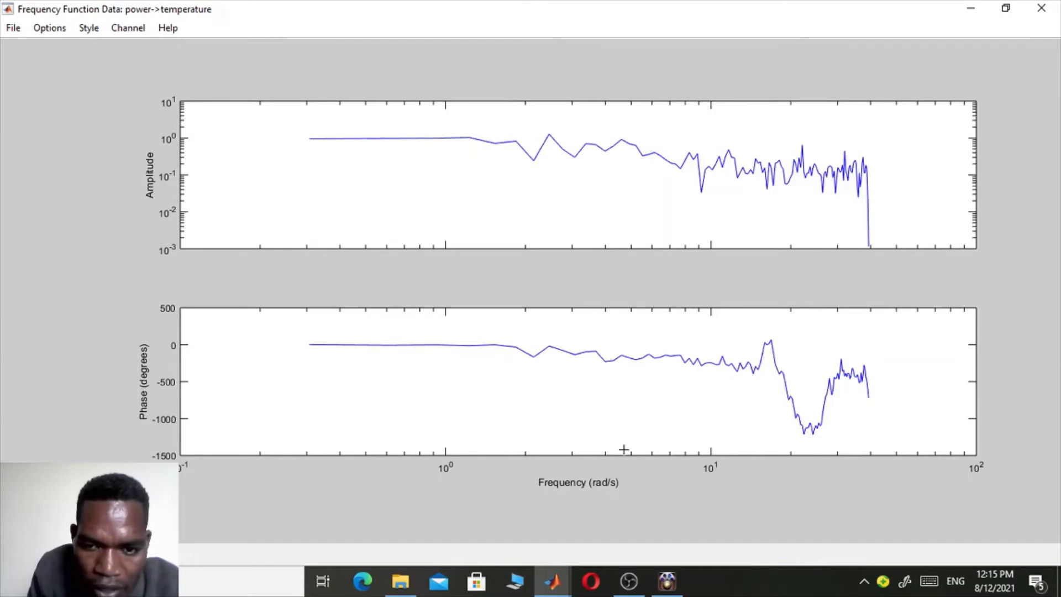
{"action": "left_click", "coordinate": [722, 375]}
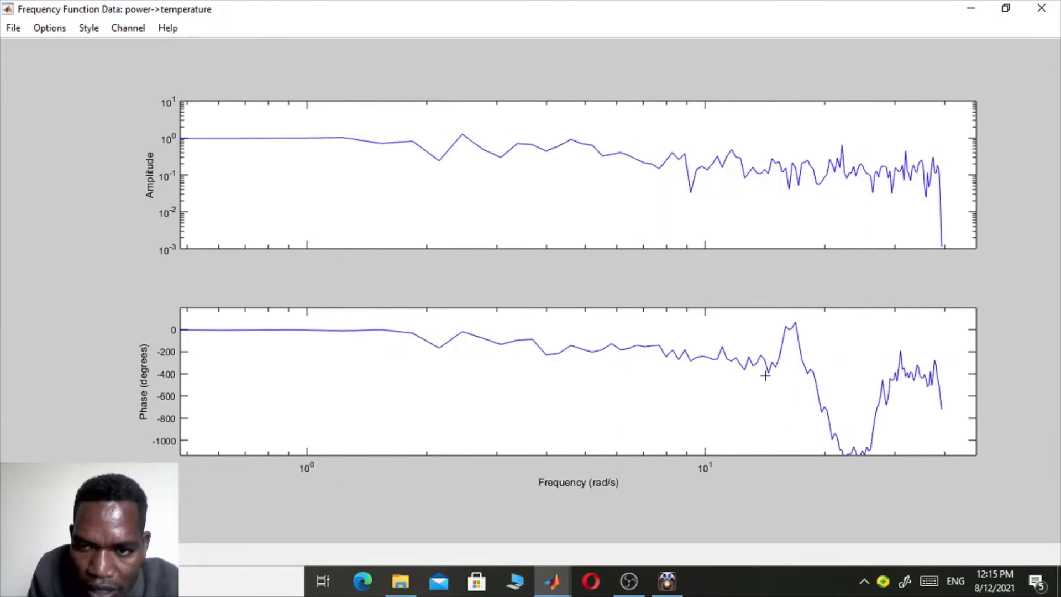
{"action": "left_click", "coordinate": [741, 379]}
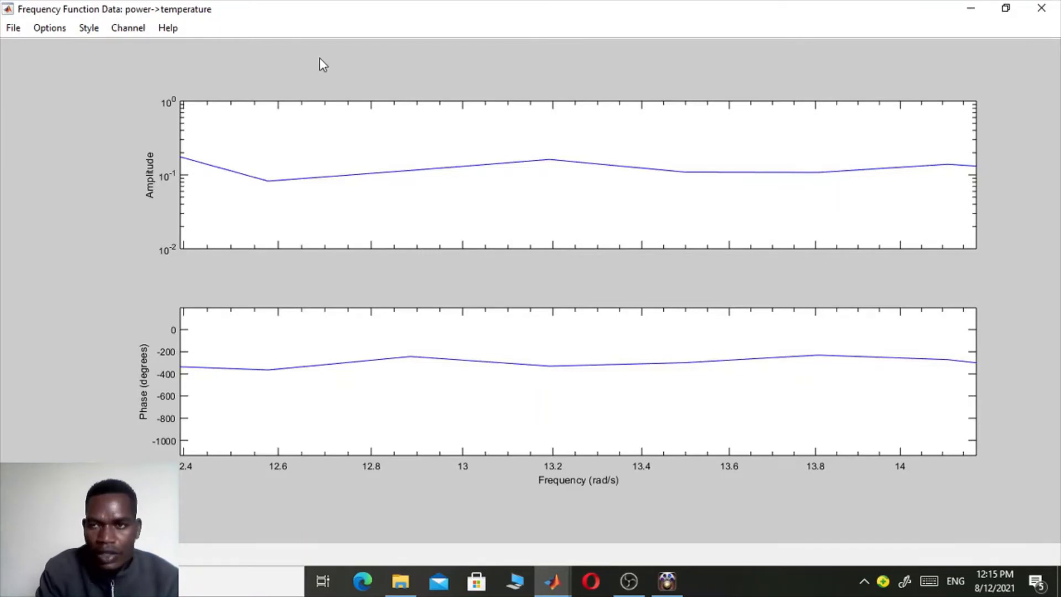
{"action": "left_click", "coordinate": [971, 8]}
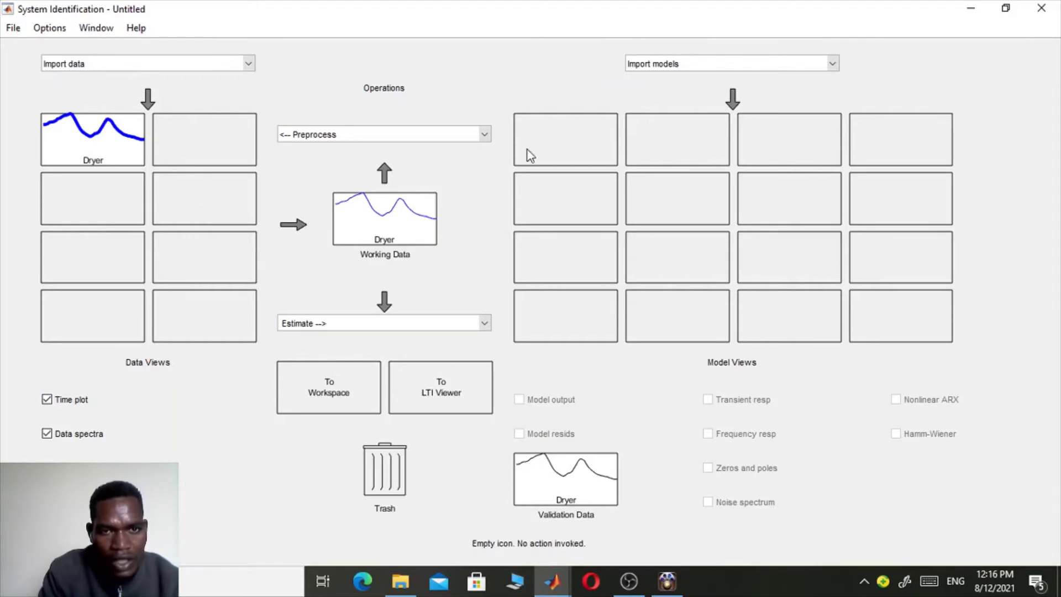
Open the Filter preprocessing operation for the Dryer working data and examine its periodograms and pass band settings
{"action": "left_click", "coordinate": [486, 135]}
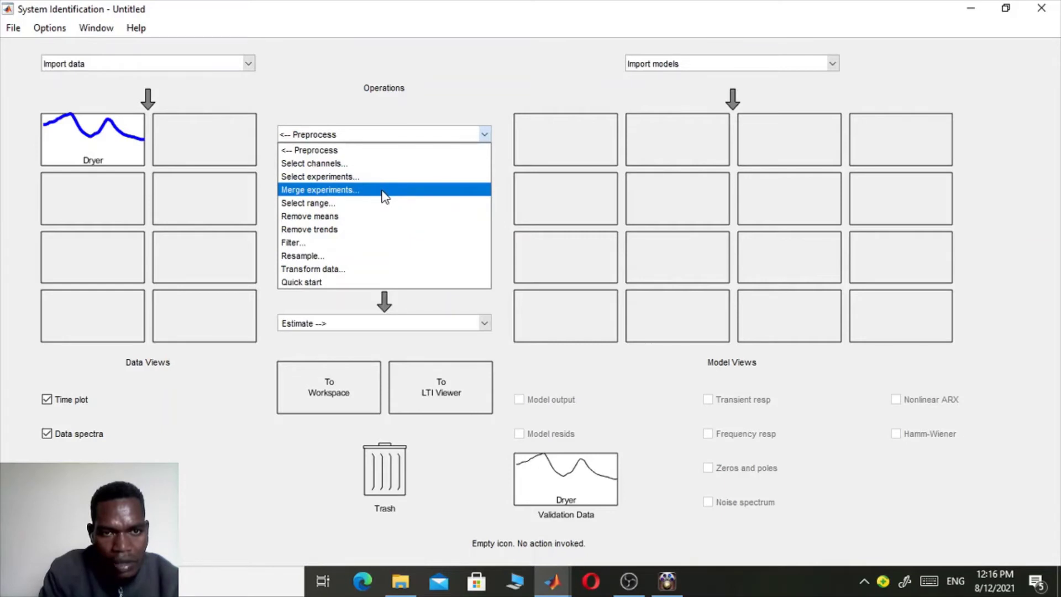
{"action": "left_click", "coordinate": [341, 245]}
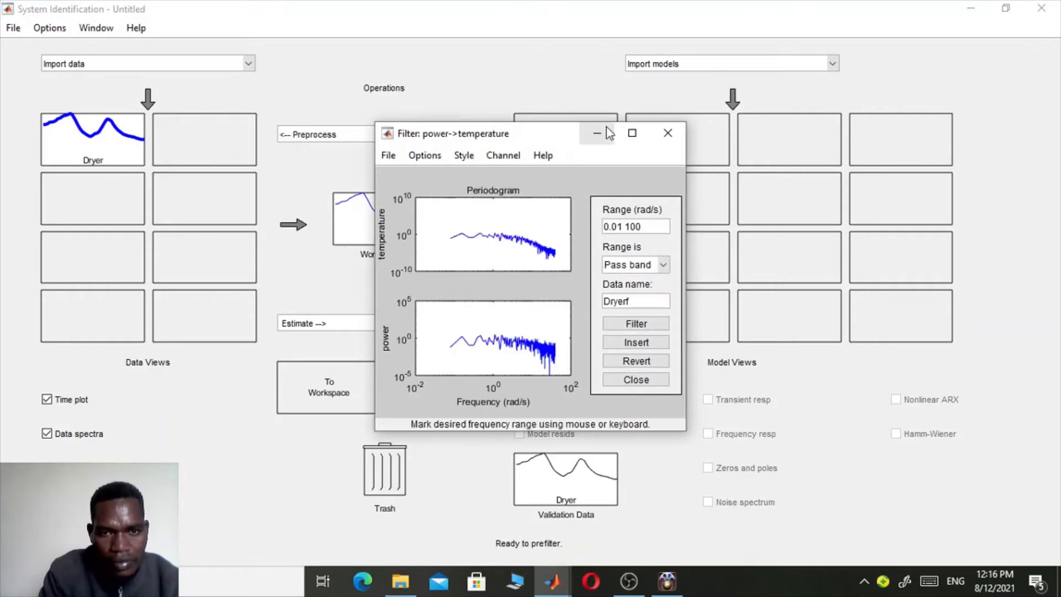
{"action": "left_click", "coordinate": [631, 135]}
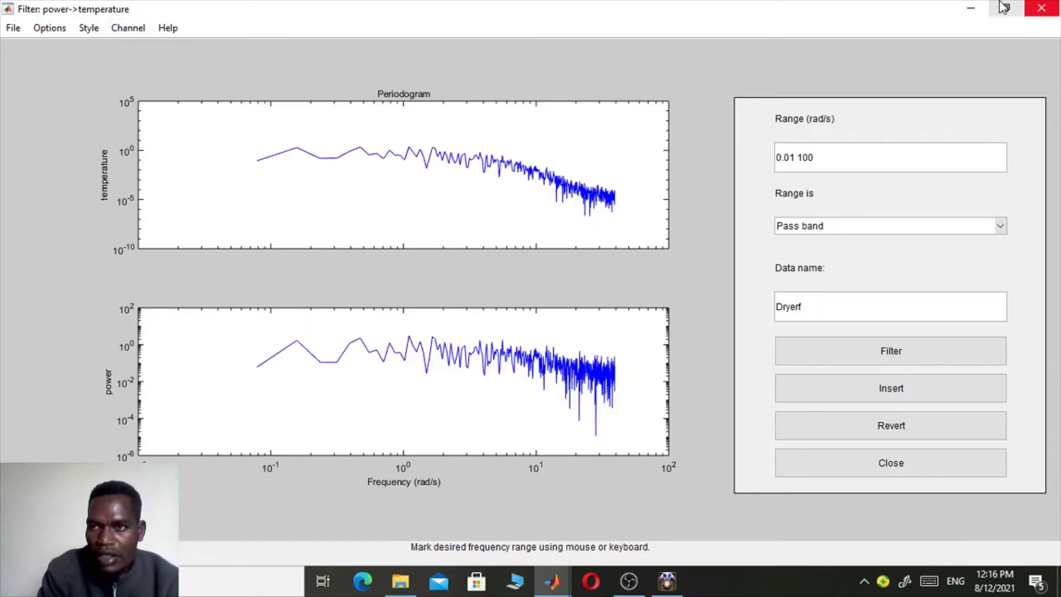
{"action": "left_click", "coordinate": [969, 8]}
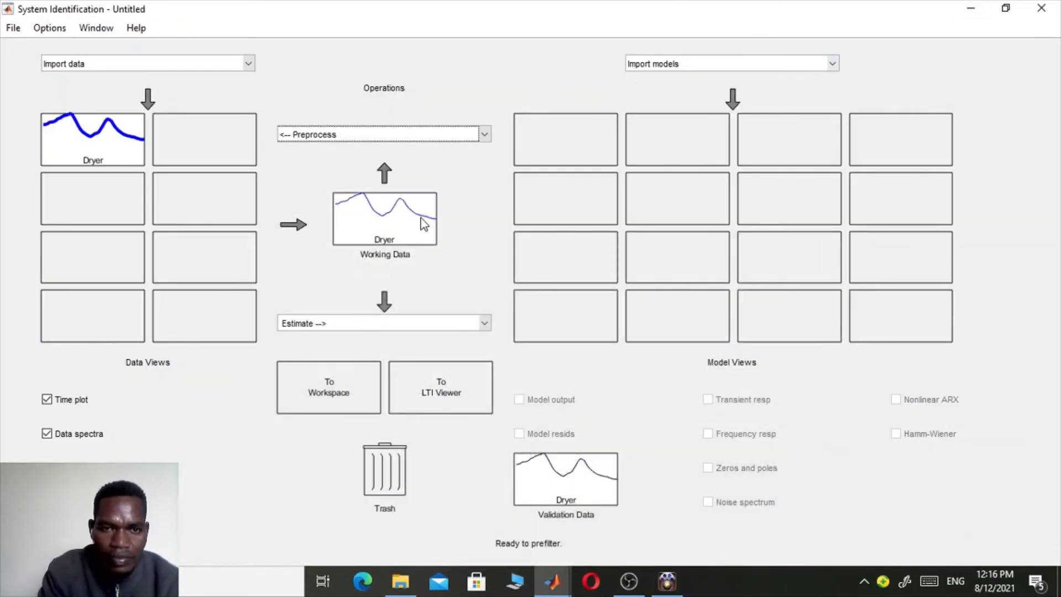
{"action": "left_click", "coordinate": [125, 213]}
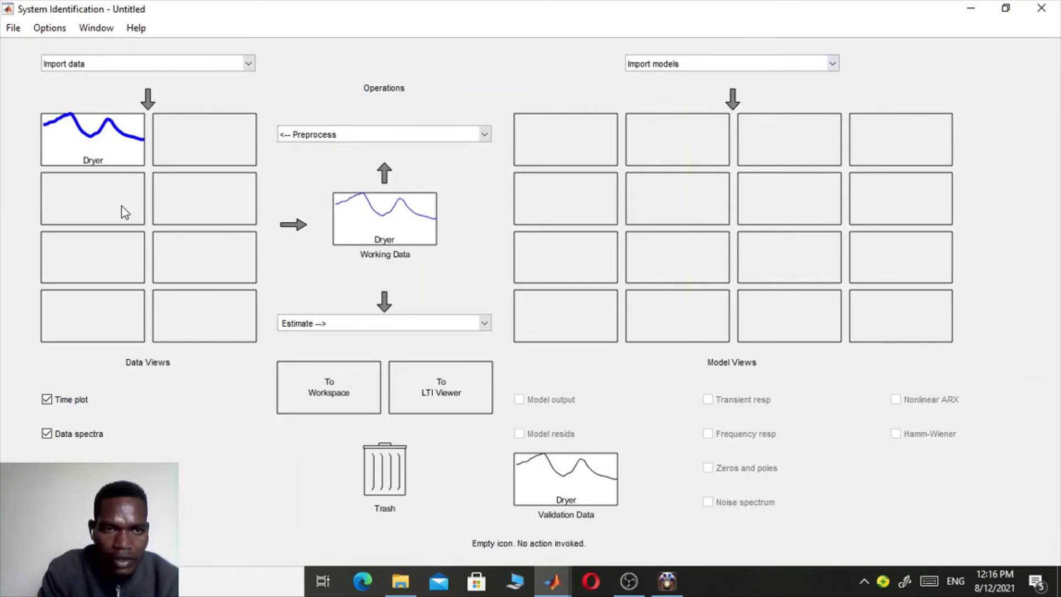
{"action": "left_click", "coordinate": [148, 100]}
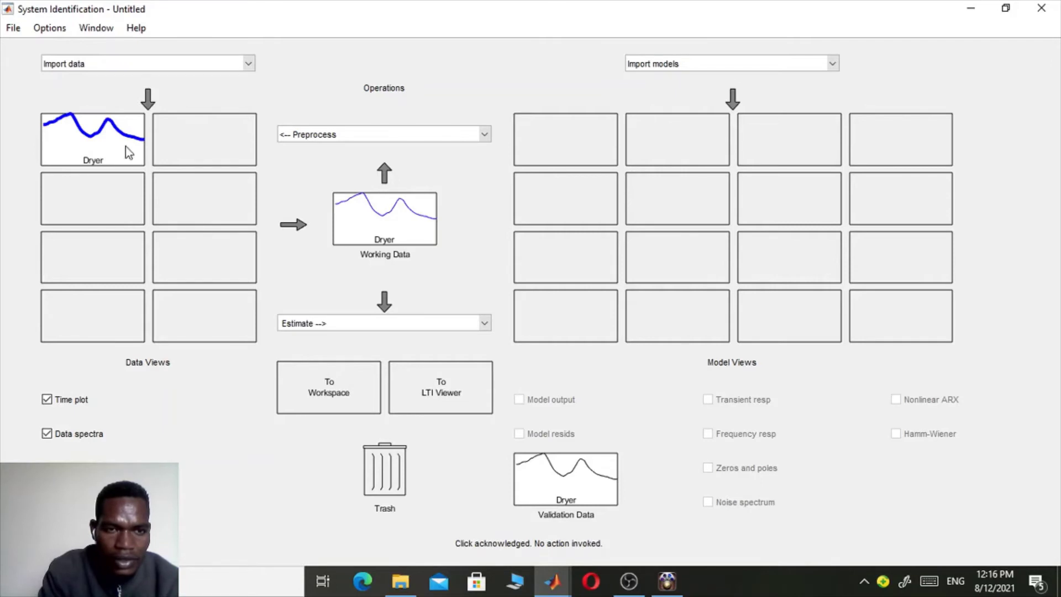
{"action": "left_click", "coordinate": [107, 182]}
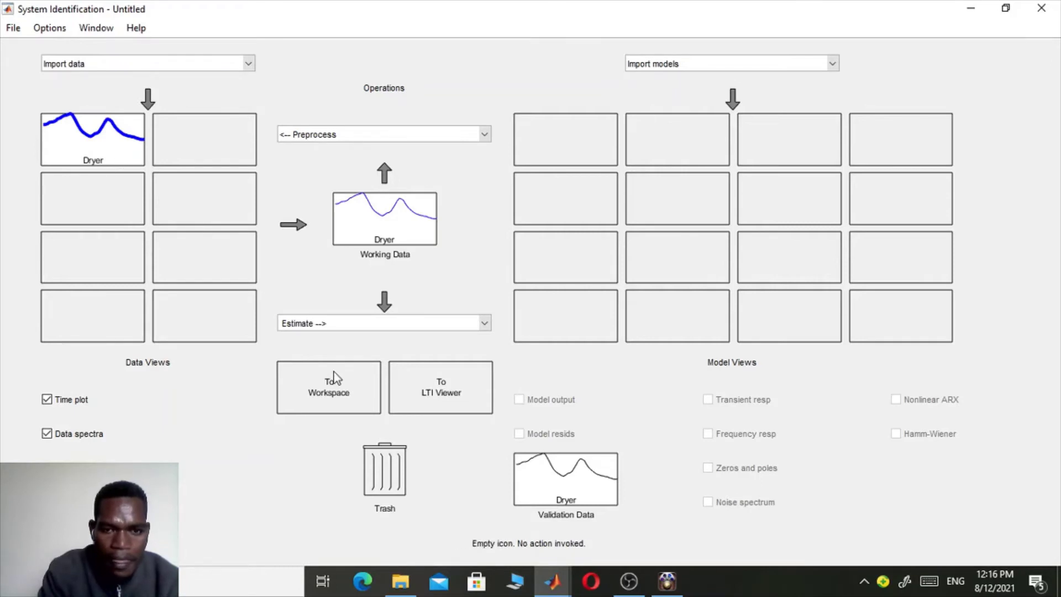
{"action": "left_click", "coordinate": [448, 386]}
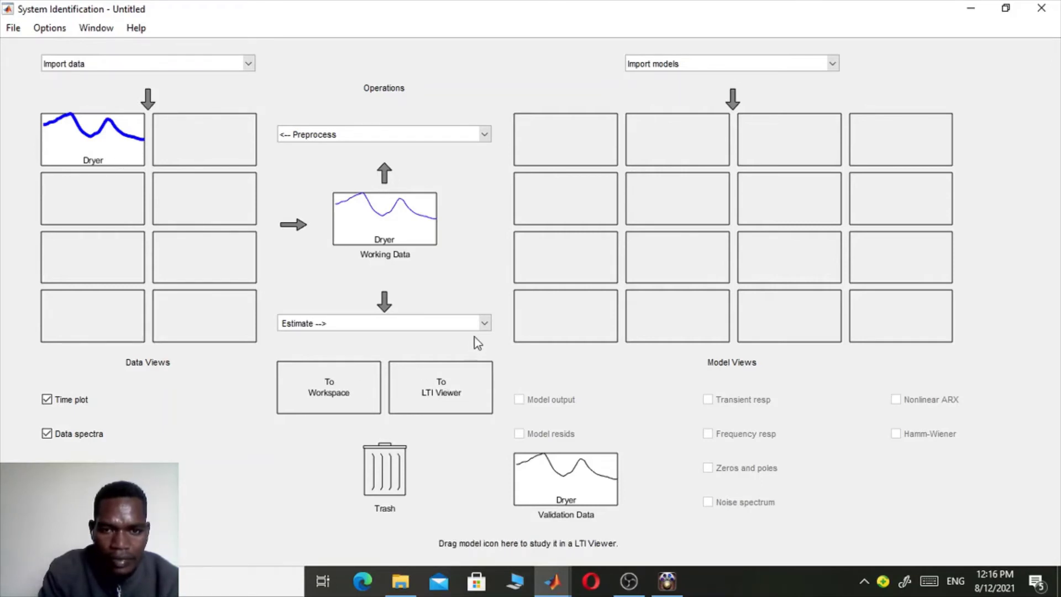
Estimate a continuous-time state-space model of order 4 from the Dryer working data and minimize the estimation dialog
{"action": "left_click", "coordinate": [485, 324]}
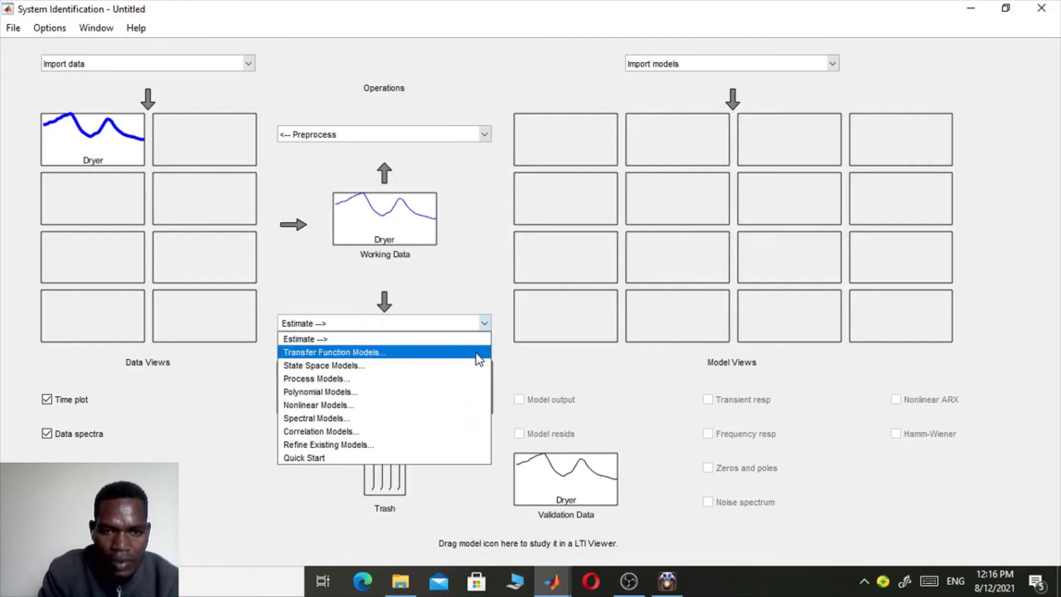
{"action": "left_click", "coordinate": [447, 367]}
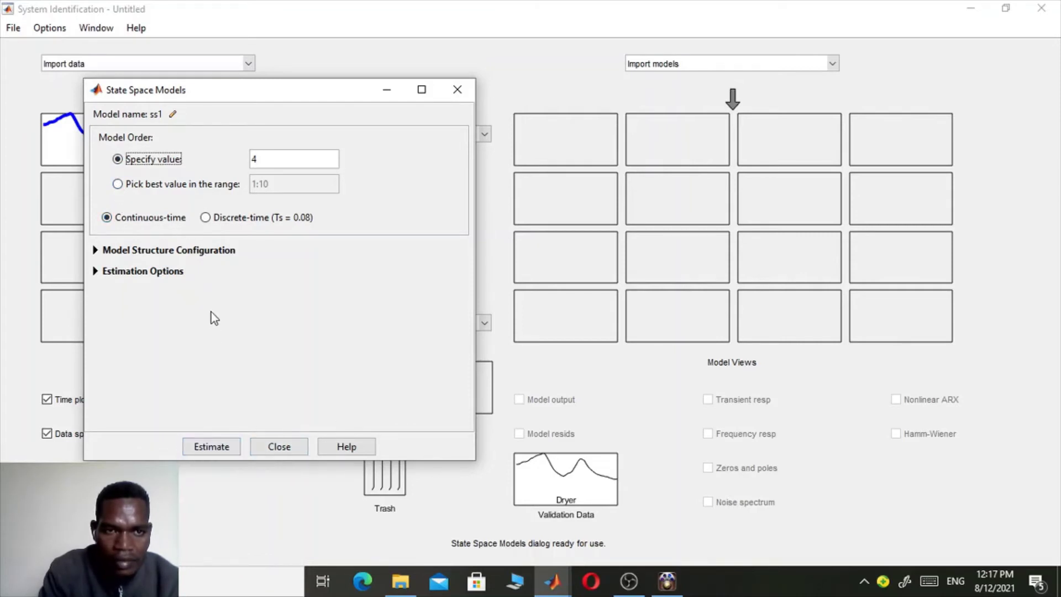
{"action": "left_click", "coordinate": [227, 448]}
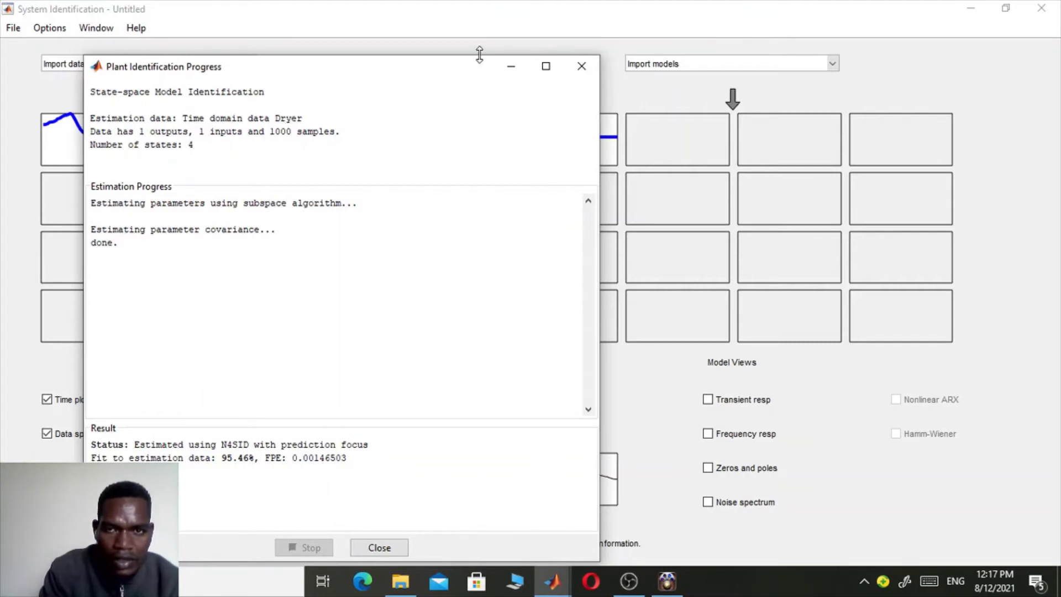
{"action": "key", "text": "Escape"}
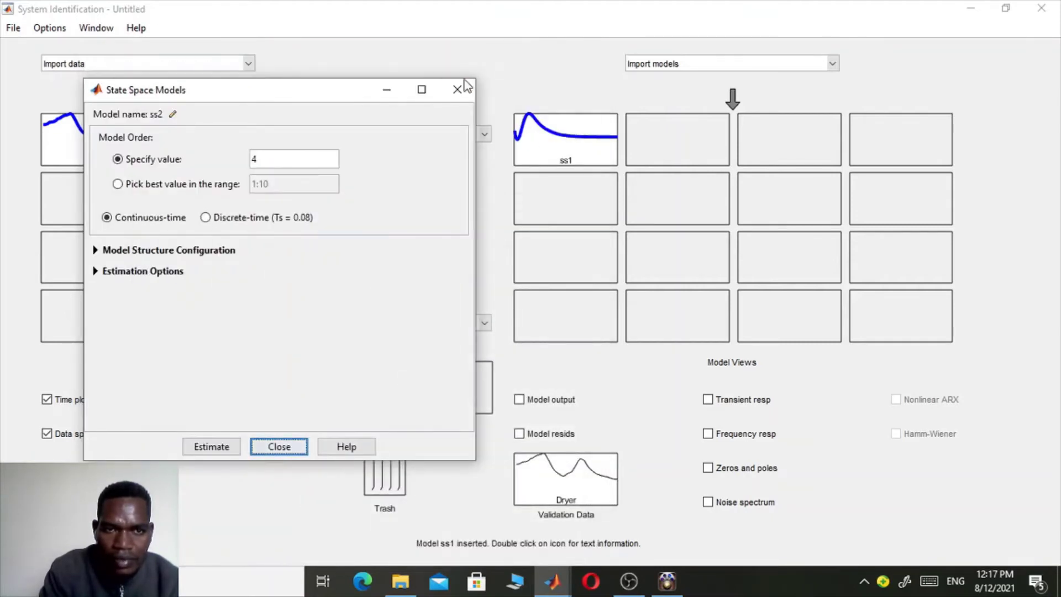
{"action": "left_click", "coordinate": [396, 93]}
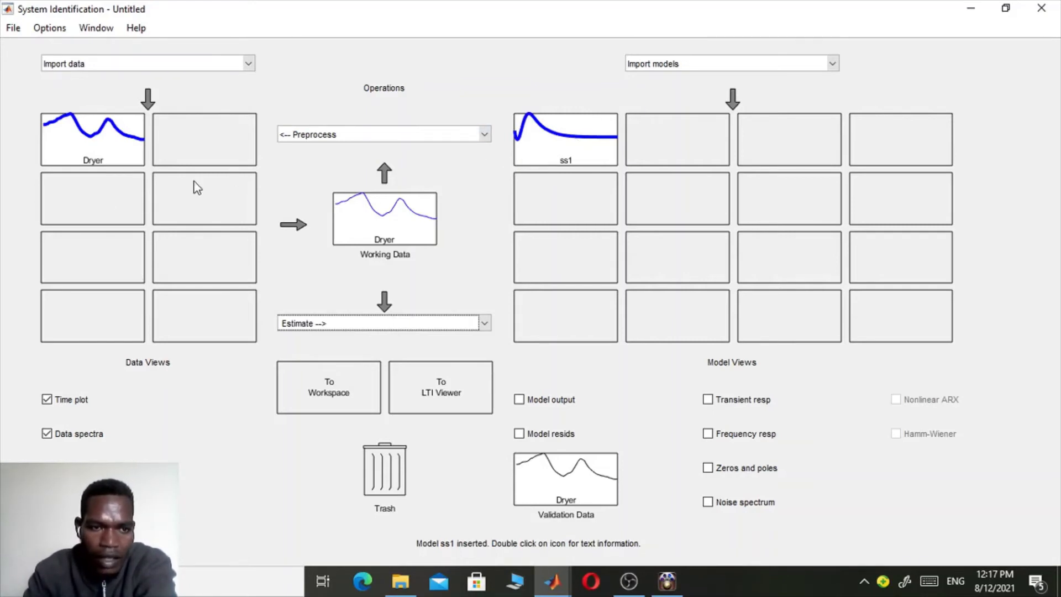
Turn off the time plot and data spectra views of the Dryer data
{"action": "left_click", "coordinate": [83, 221]}
{"action": "left_click", "coordinate": [47, 400]}
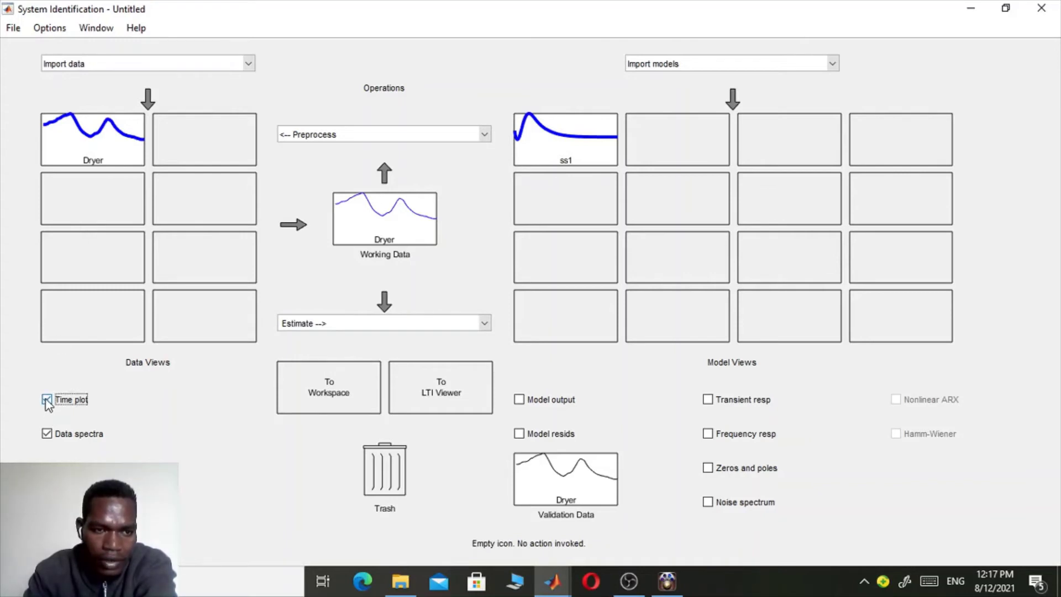
{"action": "left_click", "coordinate": [47, 434]}
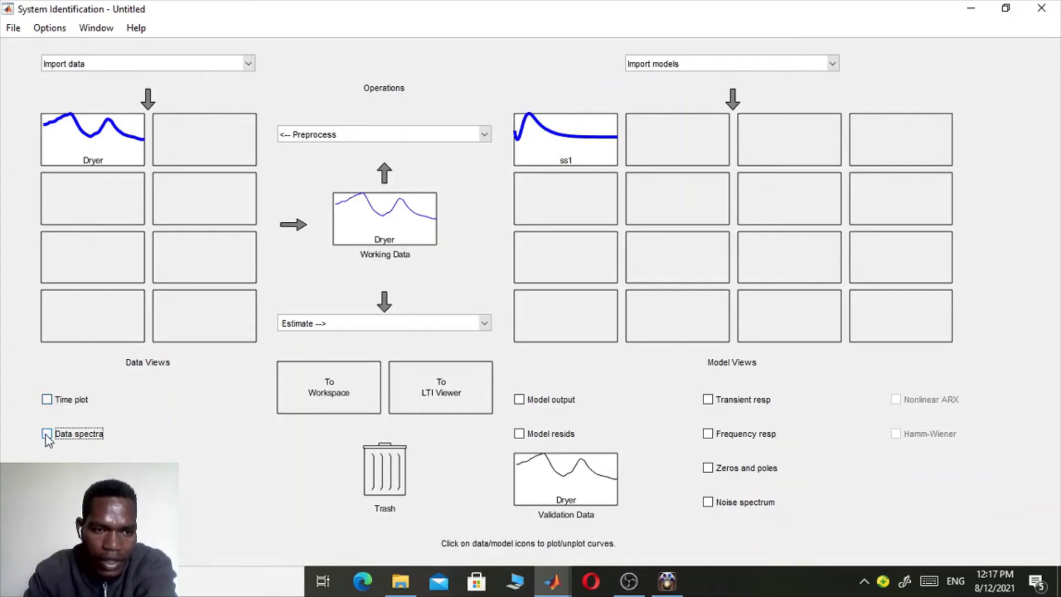
{"action": "left_click", "coordinate": [47, 465]}
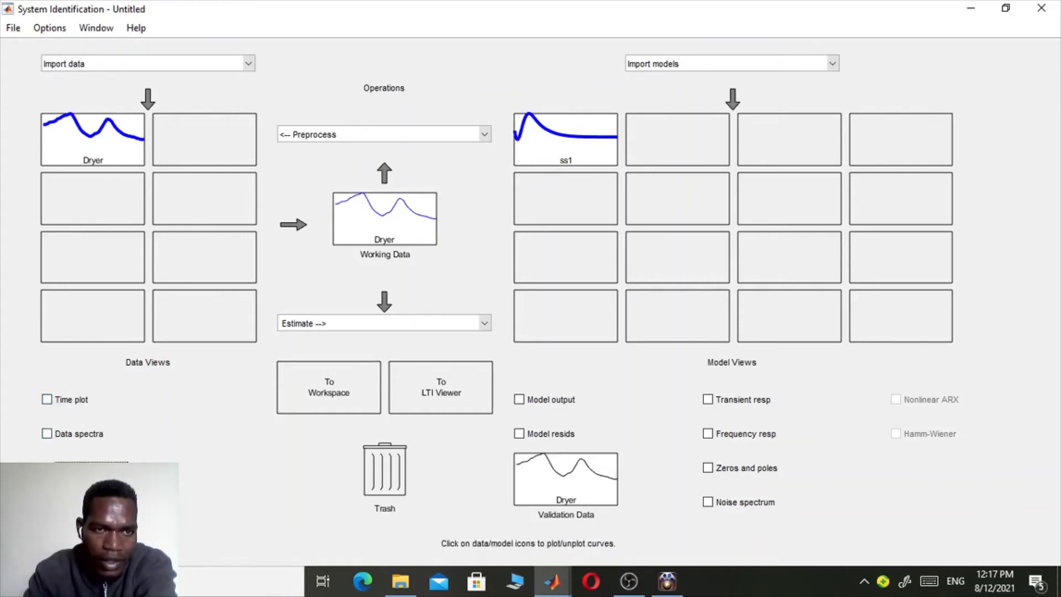
{"action": "left_click", "coordinate": [126, 197]}
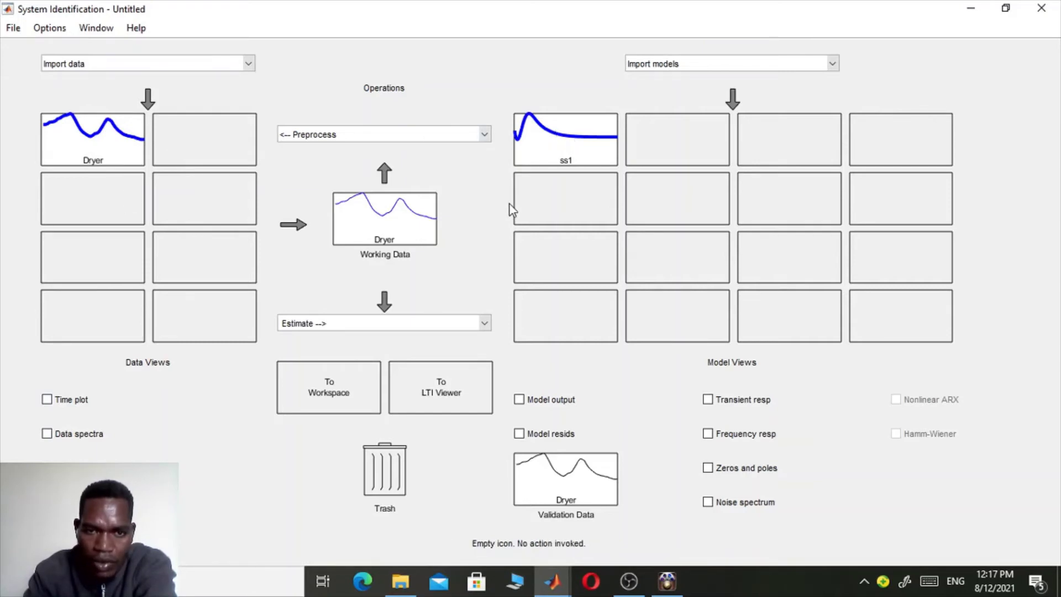
Open the Process Models estimation for the Dryer data and examine its transfer function, pole and parameter settings at full size
{"action": "left_click", "coordinate": [483, 324]}
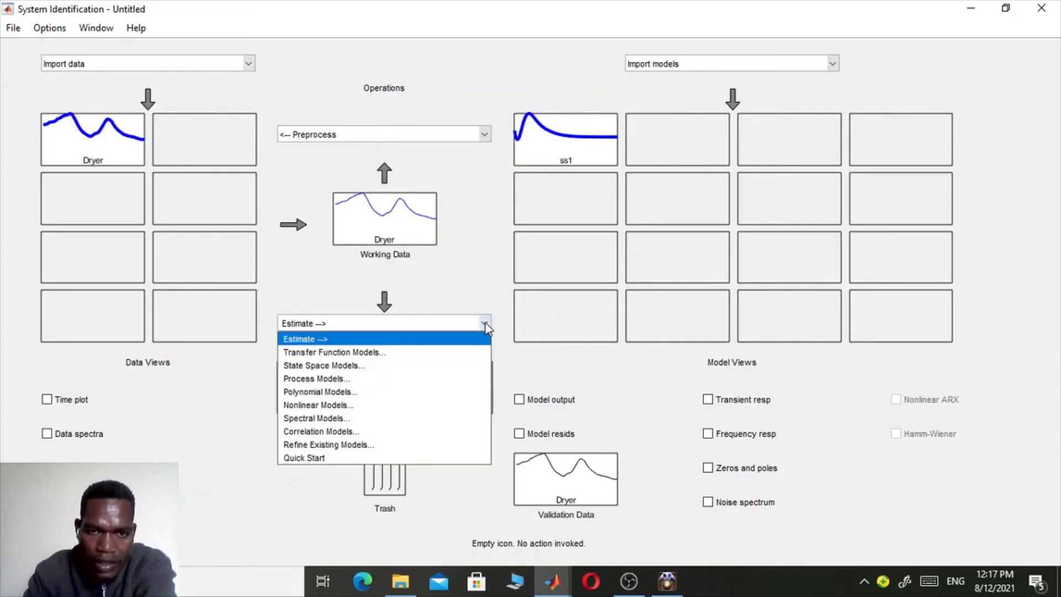
{"action": "left_click", "coordinate": [409, 378]}
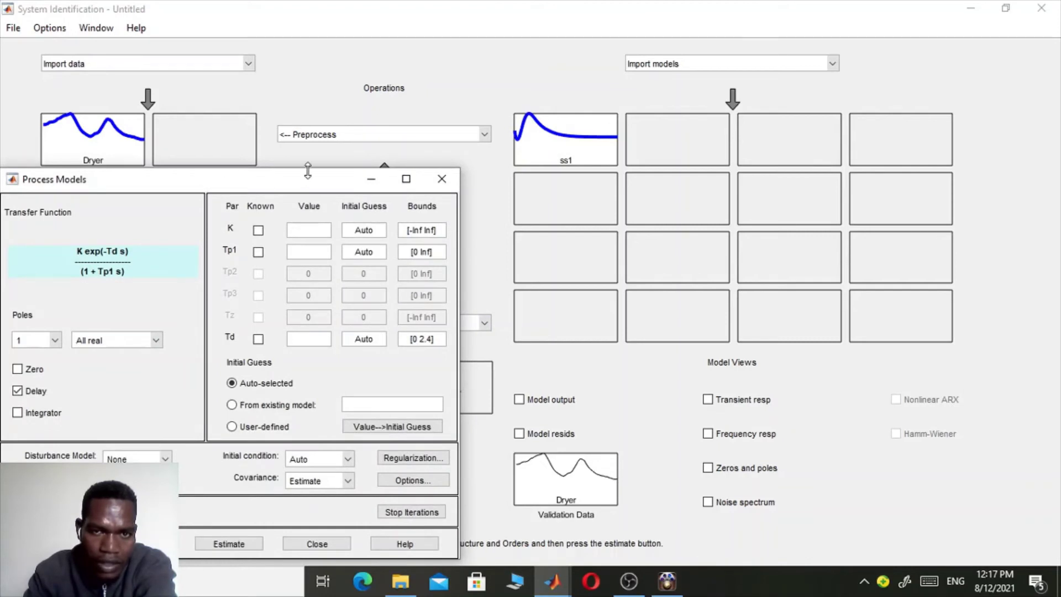
{"action": "left_click", "coordinate": [406, 179]}
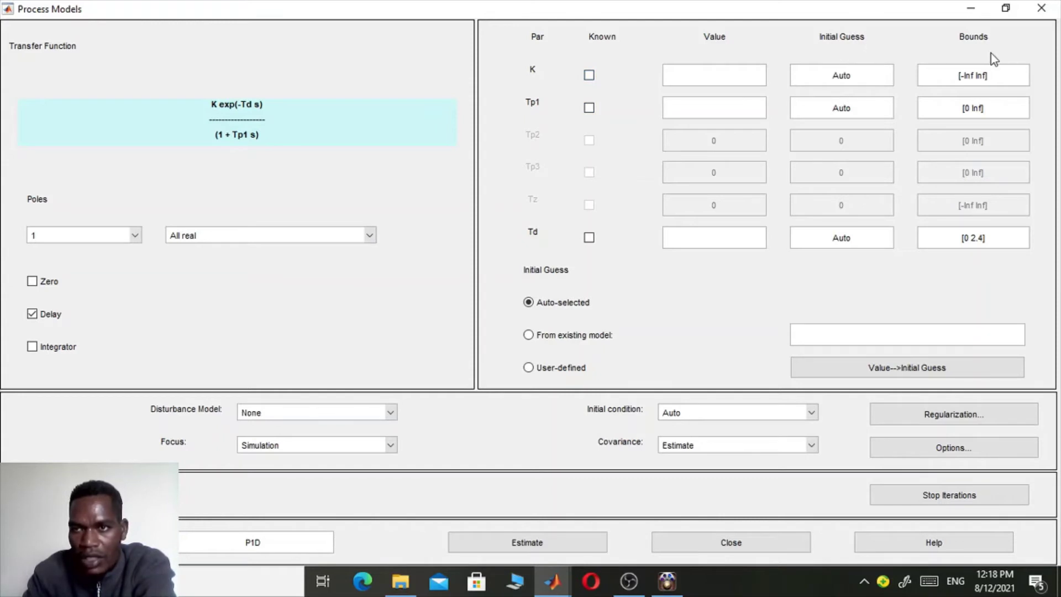
{"action": "left_click", "coordinate": [977, 12]}
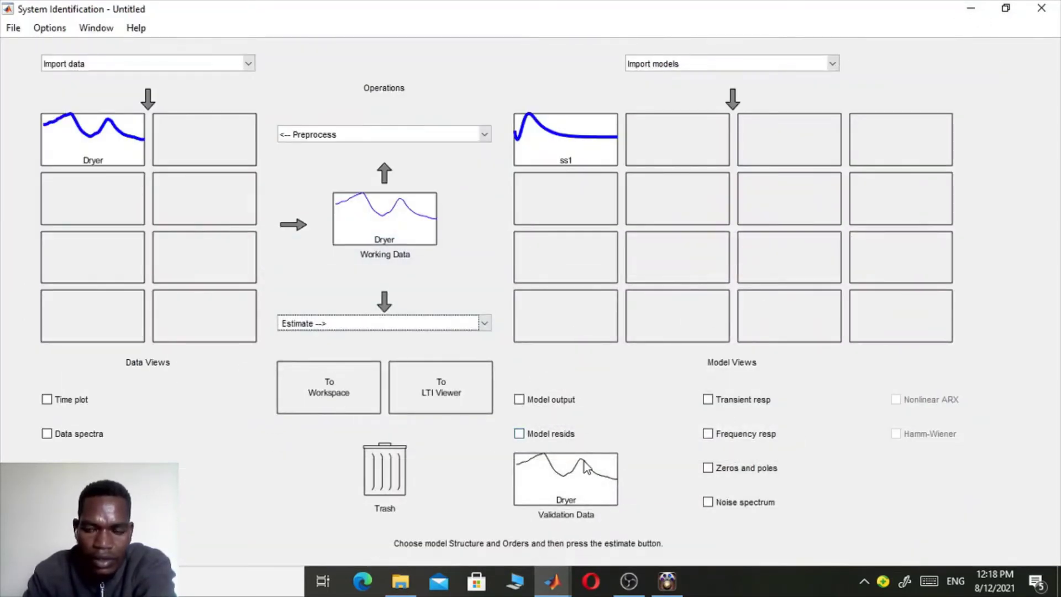
Show the transient response of the ss1 model and examine its step response curve at full size
{"action": "left_click", "coordinate": [708, 401]}
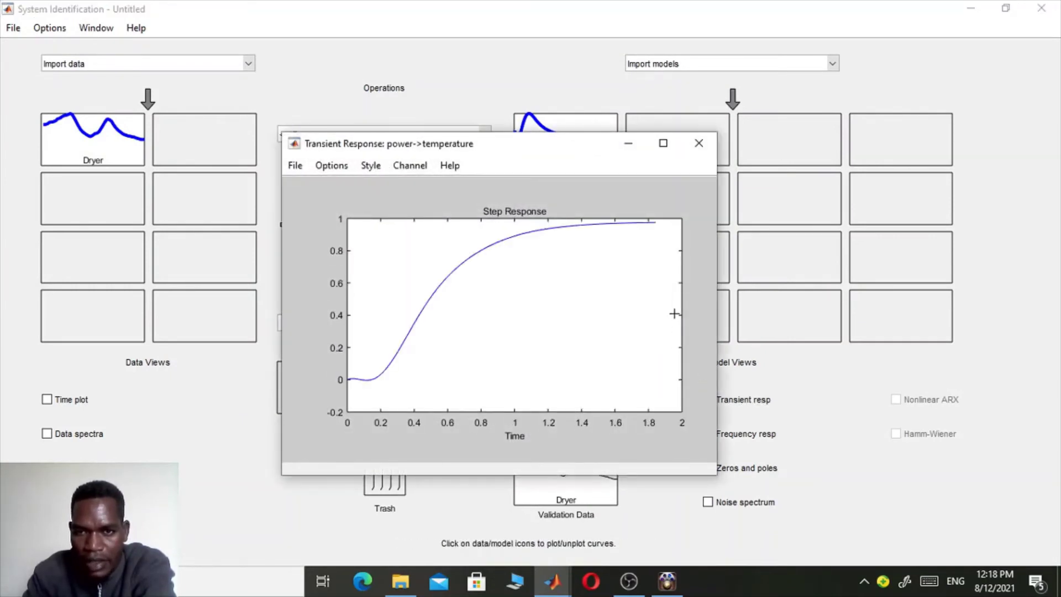
{"action": "left_click", "coordinate": [664, 144]}
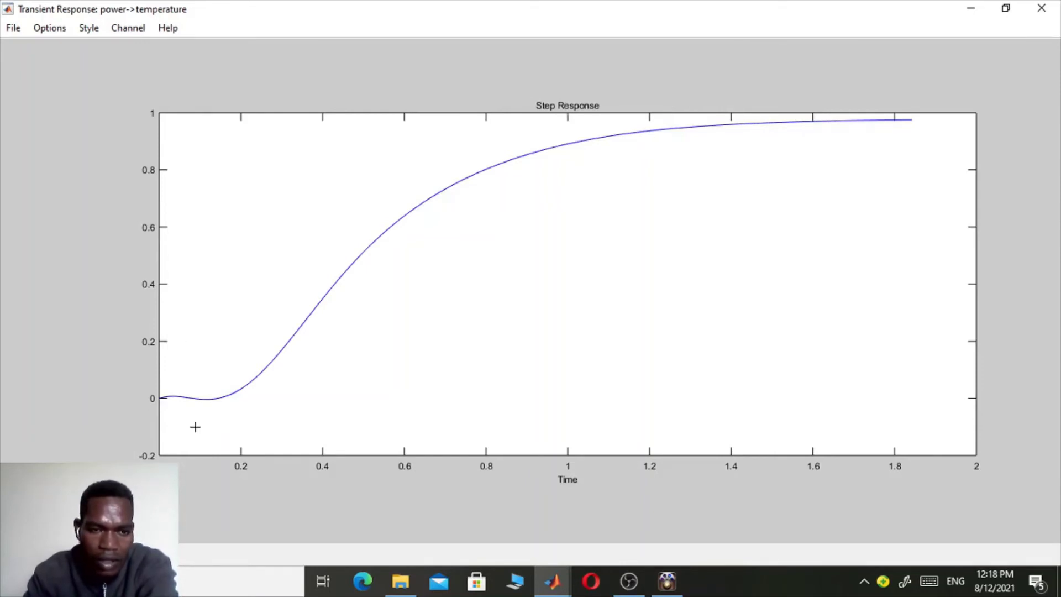
{"action": "left_click", "coordinate": [973, 10]}
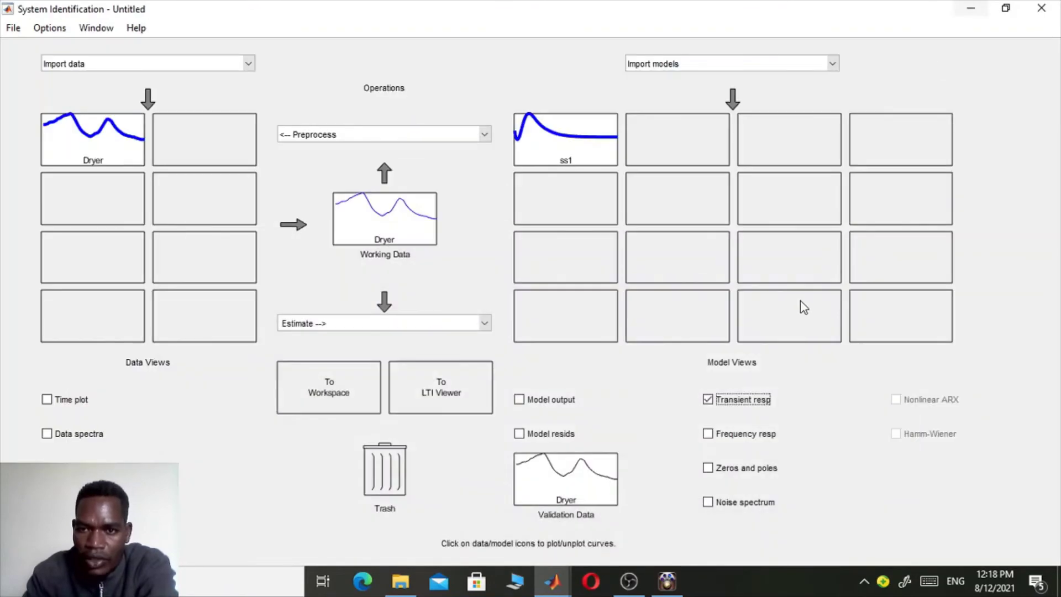
Show the frequency response of the ss1 model and examine its amplitude and phase curves at full size
{"action": "left_click", "coordinate": [711, 439]}
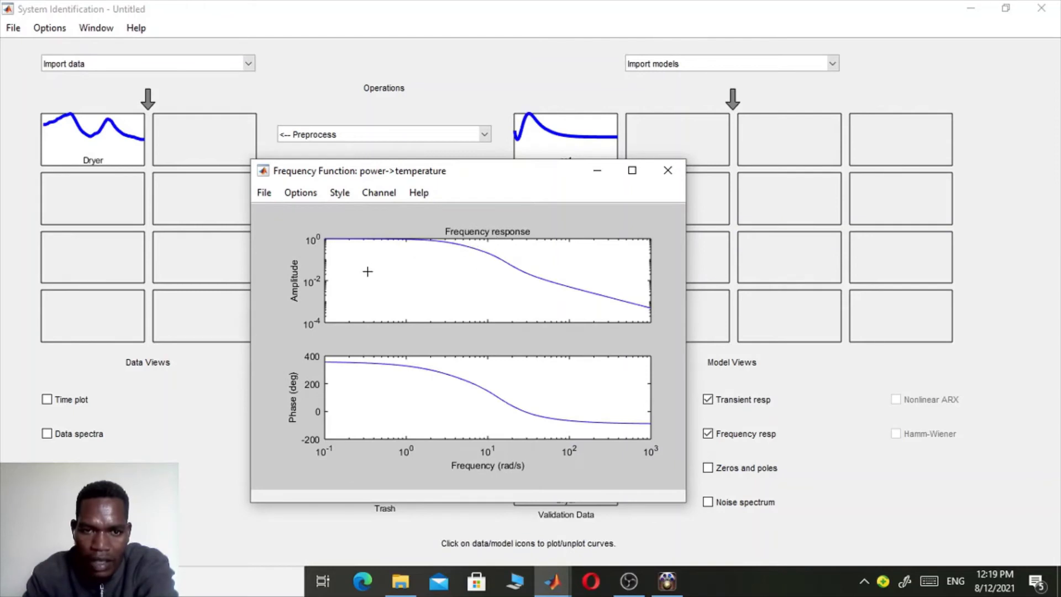
{"action": "left_click", "coordinate": [632, 171]}
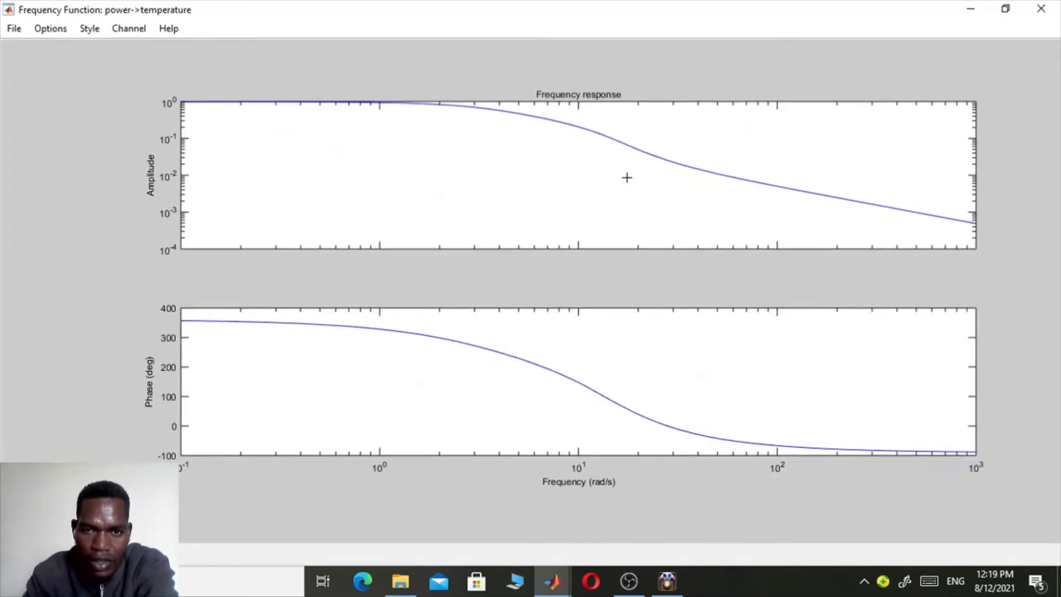
{"action": "left_click", "coordinate": [970, 8]}
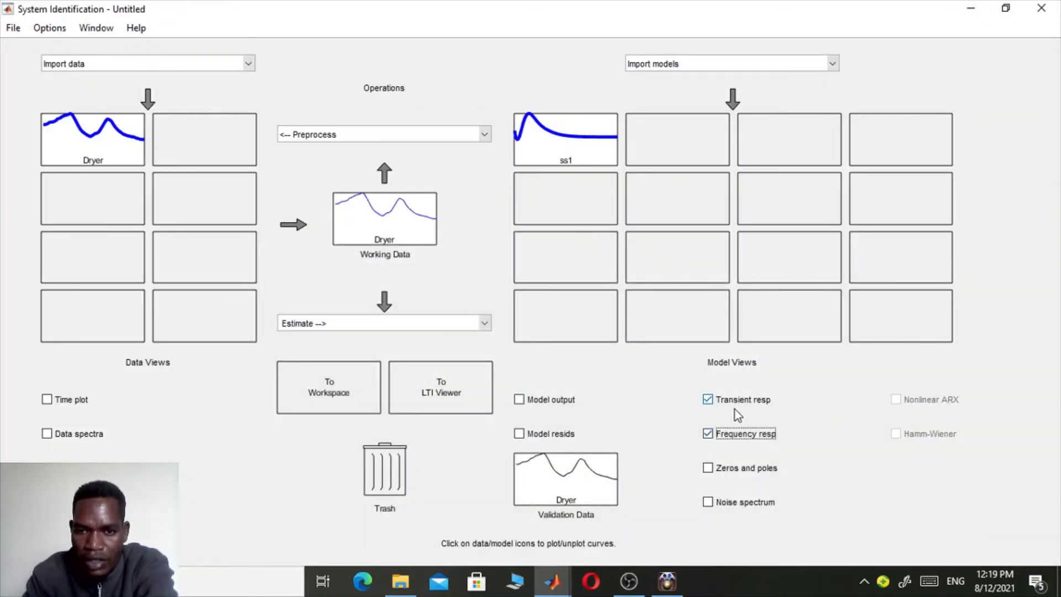
{"action": "left_click", "coordinate": [669, 160]}
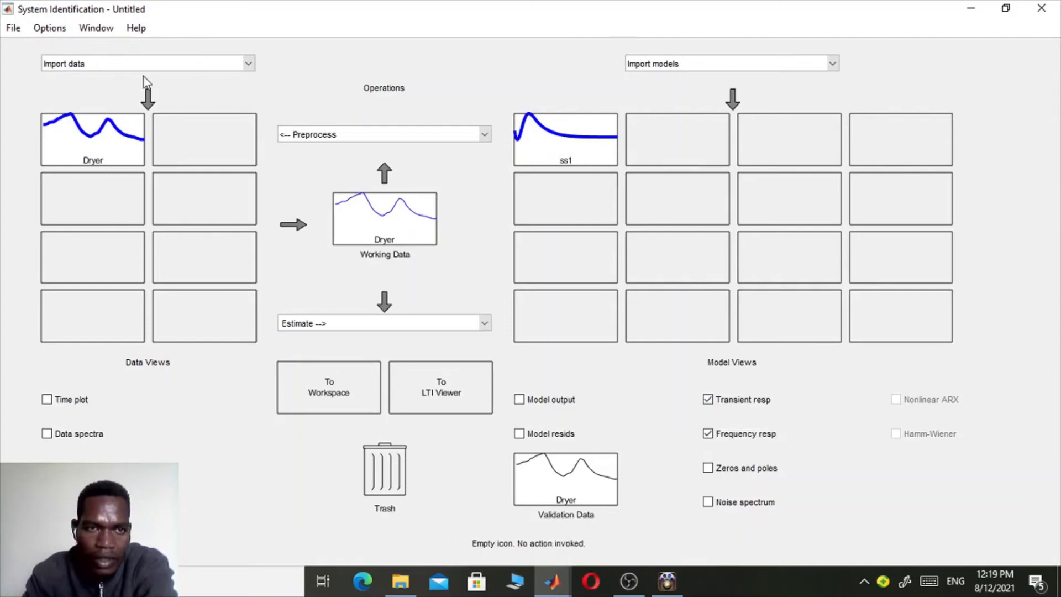
{"action": "left_click", "coordinate": [147, 104]}
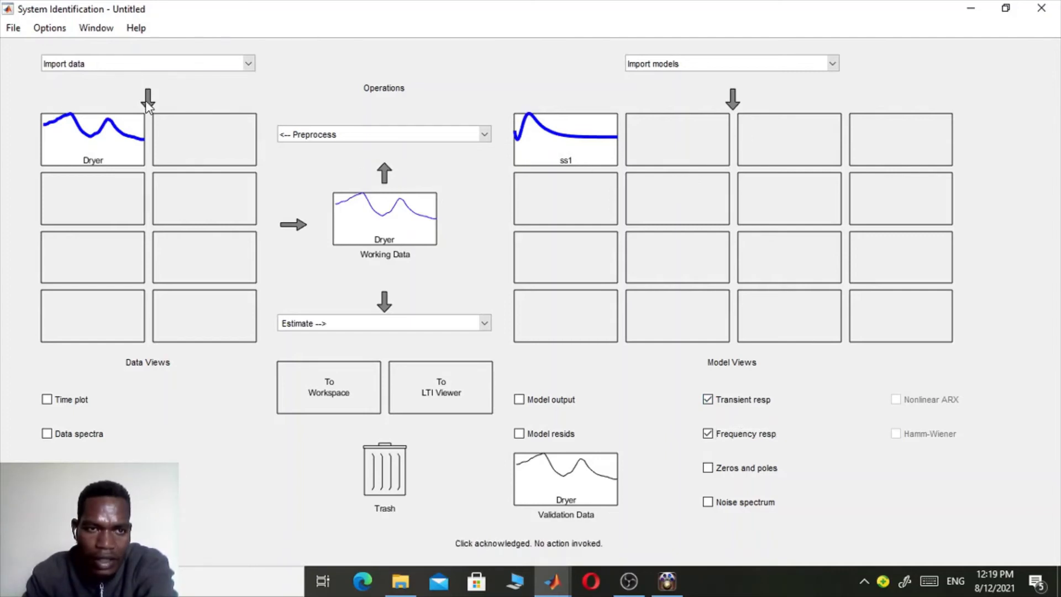
{"action": "left_click", "coordinate": [209, 156]}
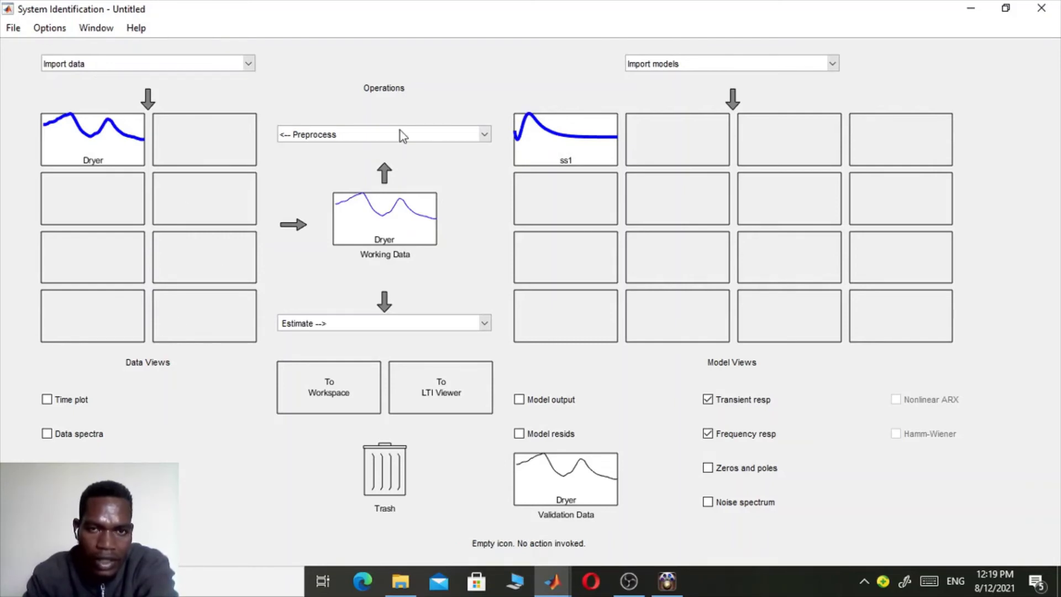
{"action": "left_click", "coordinate": [382, 172]}
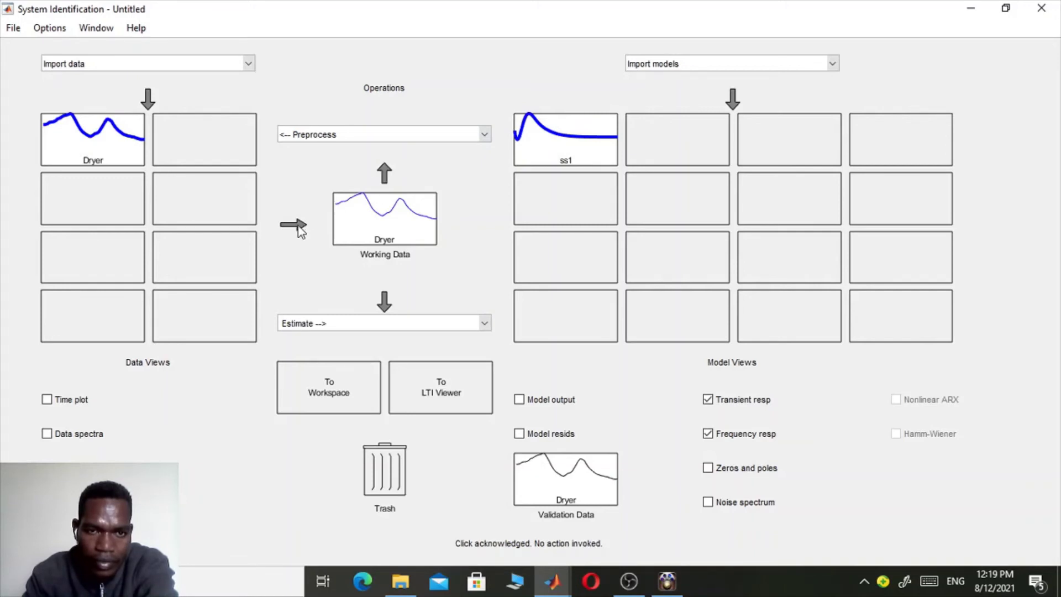
Reopen the Filter preprocessing operation for the Dryer working data and review its periodograms and range settings
{"action": "left_click", "coordinate": [485, 135]}
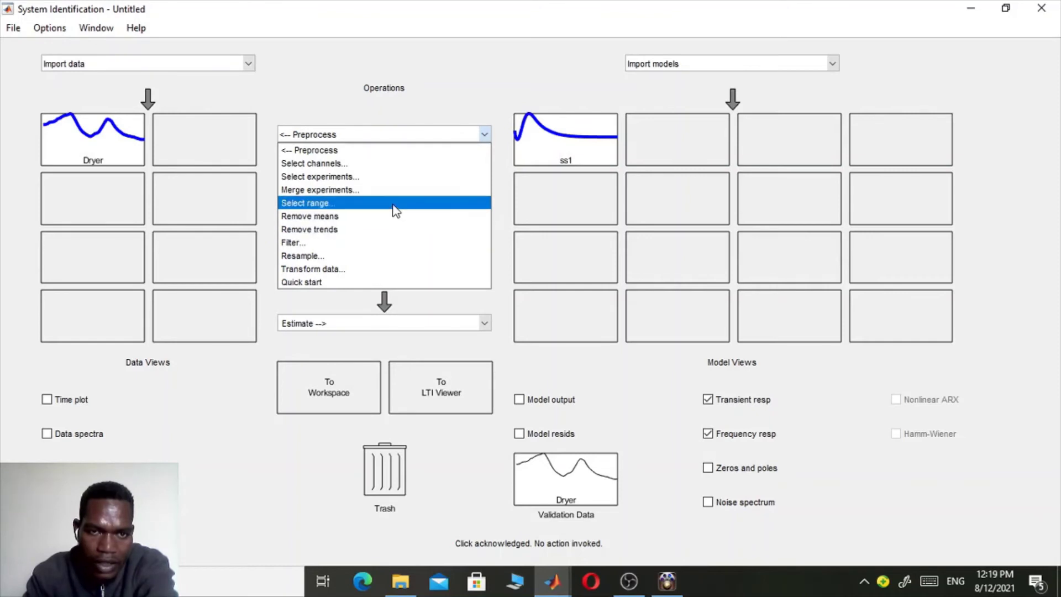
{"action": "left_click", "coordinate": [389, 243]}
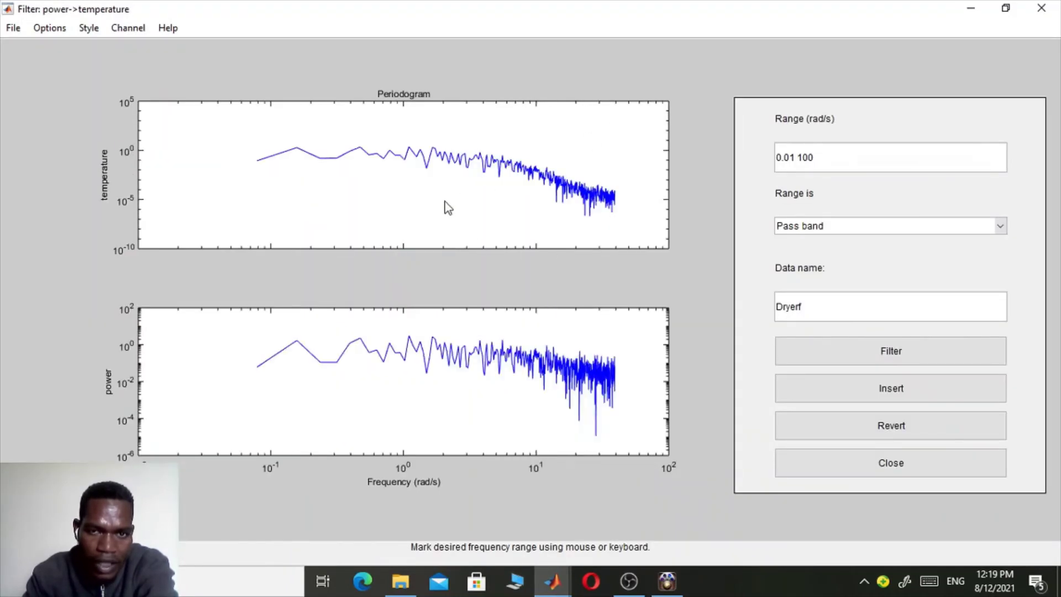
{"action": "left_click", "coordinate": [970, 8]}
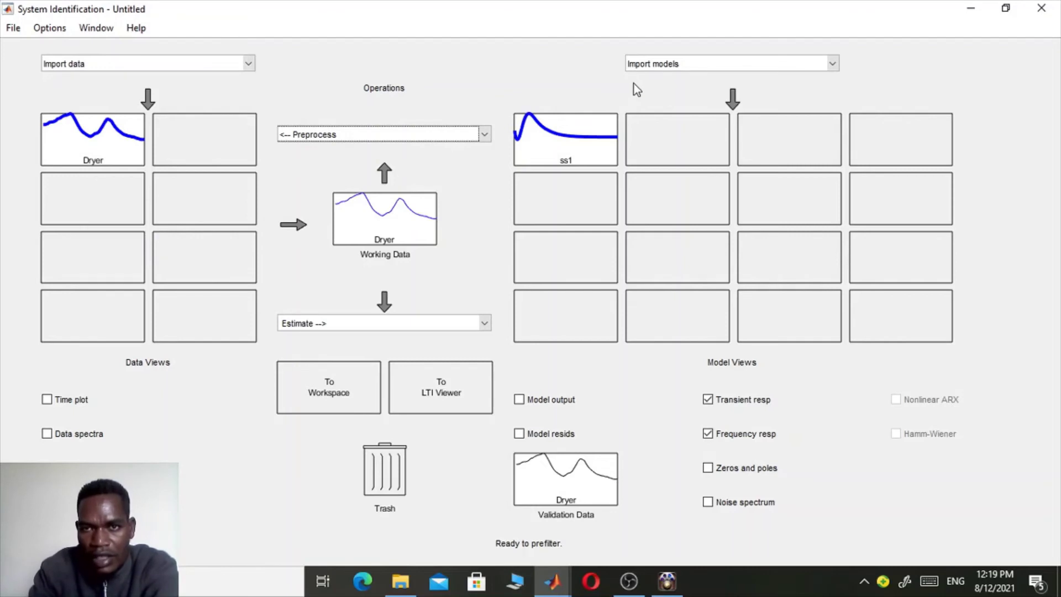
Try to import a model from the workspace variable www, and close the import dialog
{"action": "left_click", "coordinate": [833, 64]}
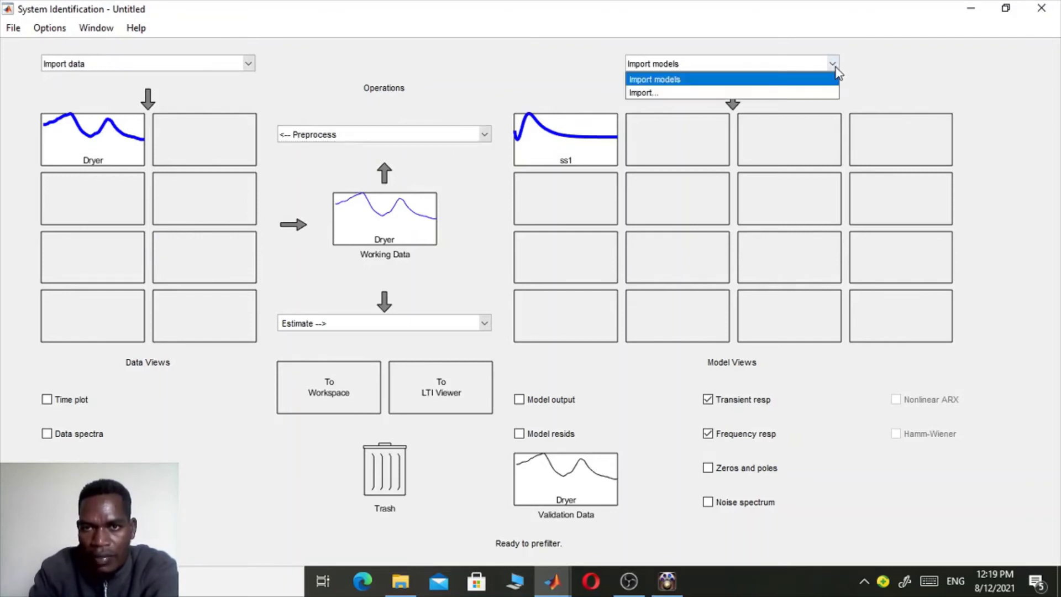
{"action": "left_click", "coordinate": [785, 91]}
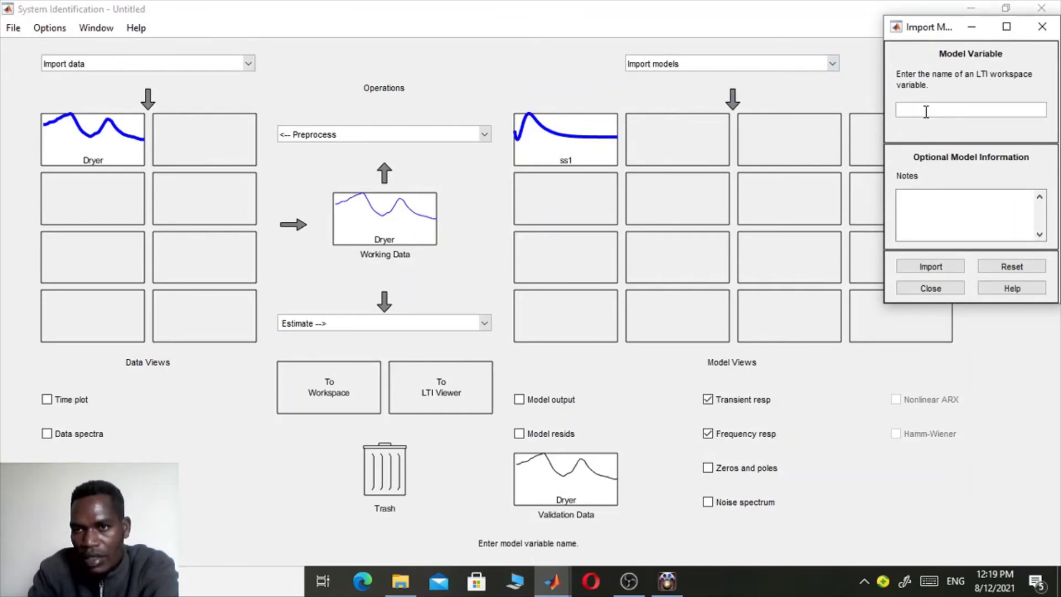
{"action": "type", "text": "www"}
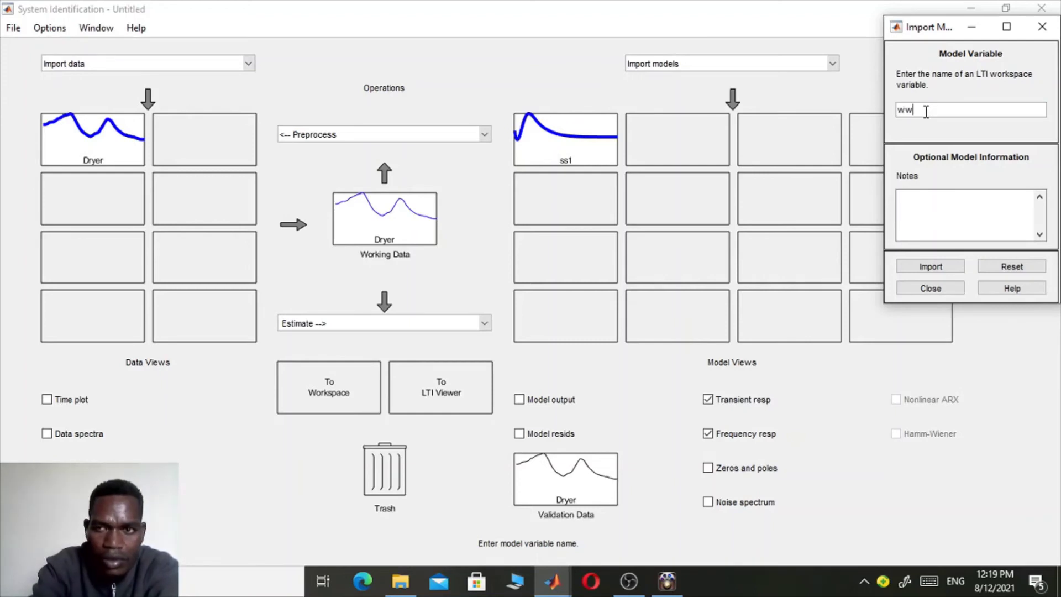
{"action": "left_click", "coordinate": [938, 268]}
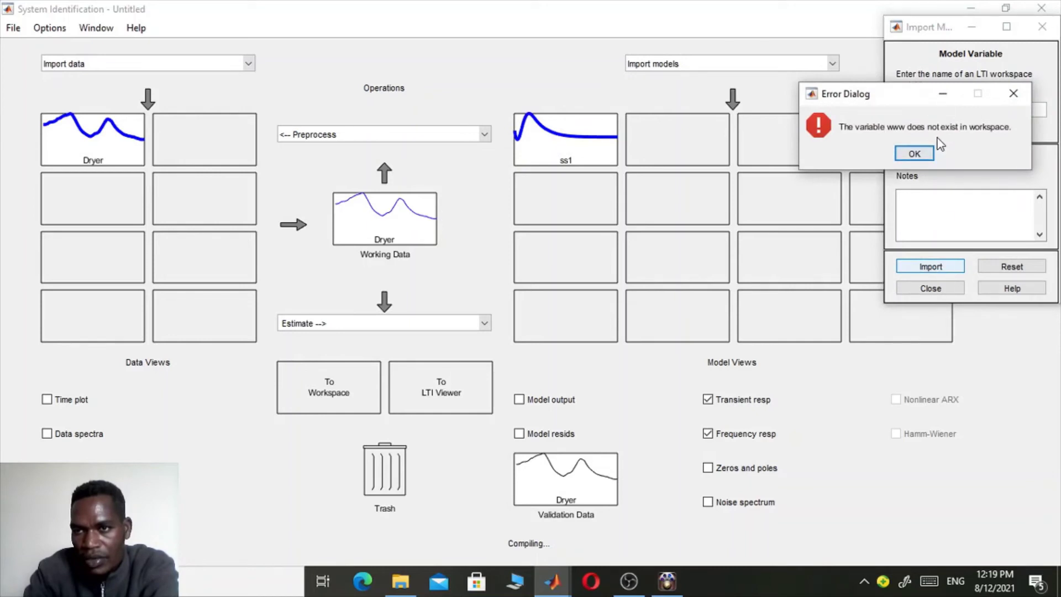
{"action": "left_click", "coordinate": [917, 153]}
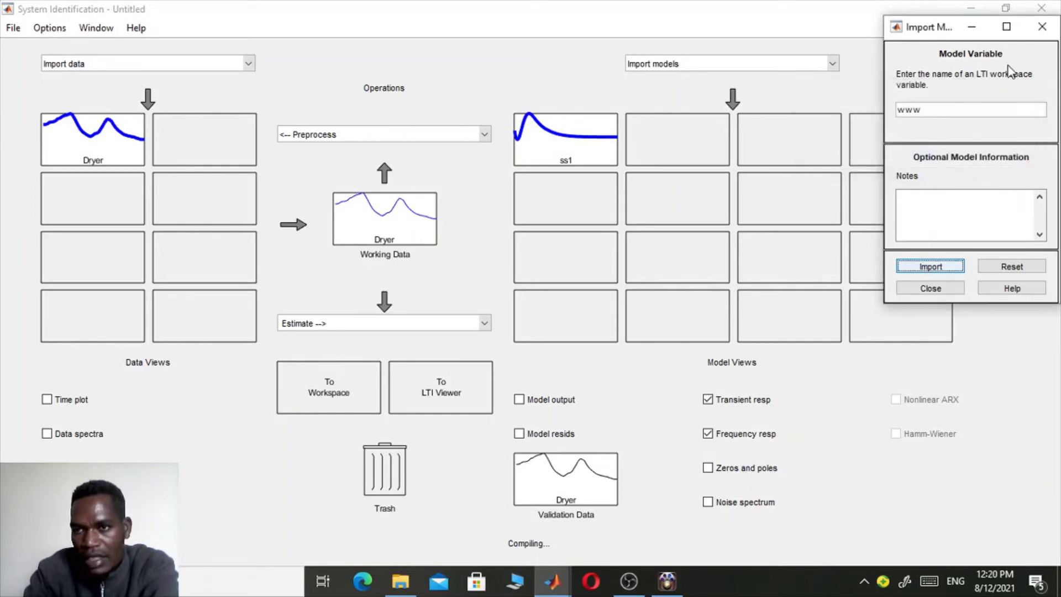
{"action": "left_click", "coordinate": [1043, 27]}
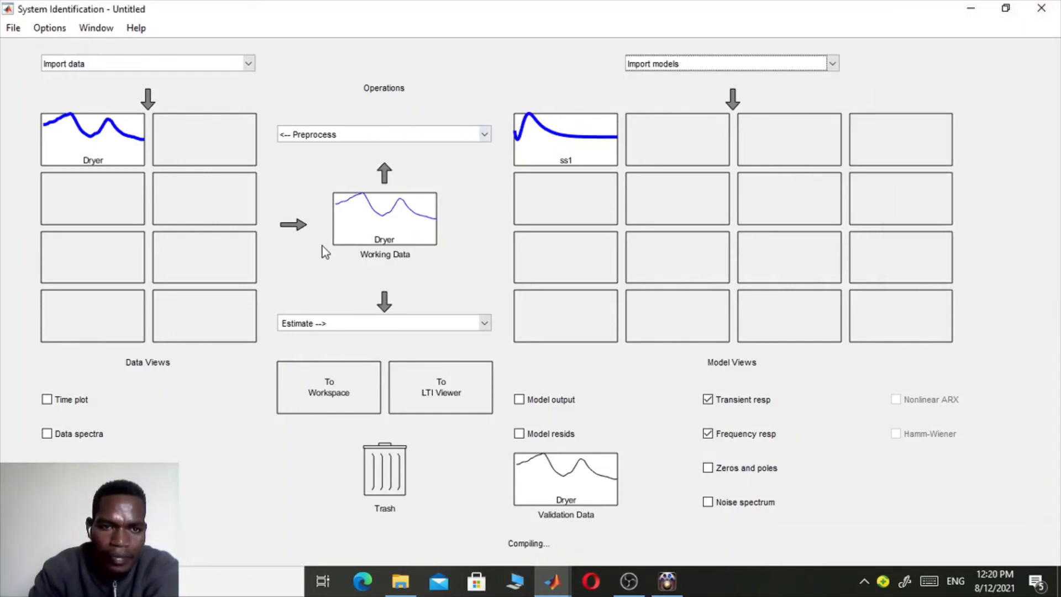
{"action": "left_click", "coordinate": [104, 190]}
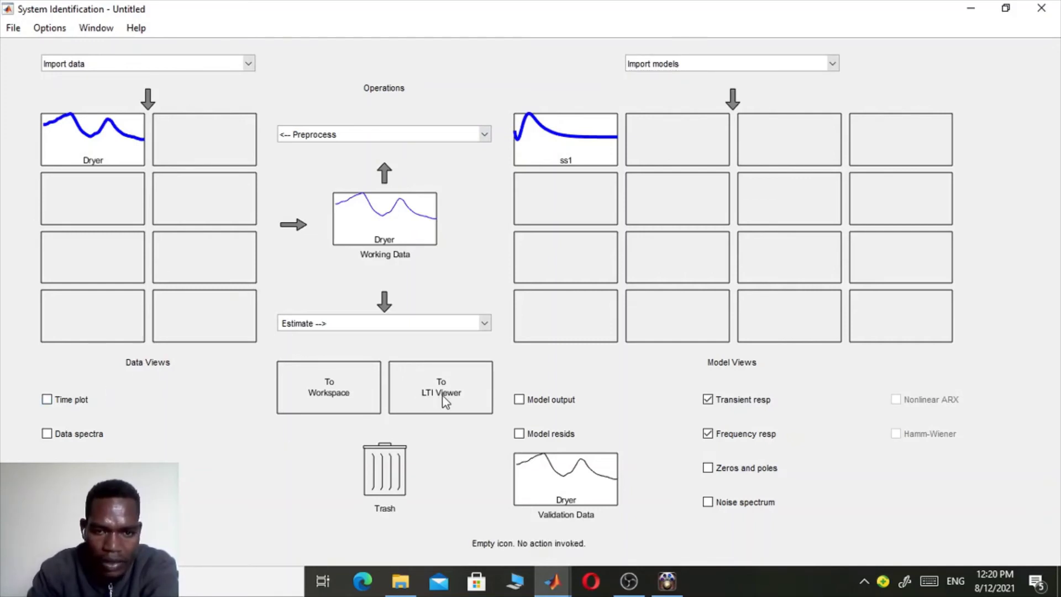
{"action": "left_click", "coordinate": [389, 485]}
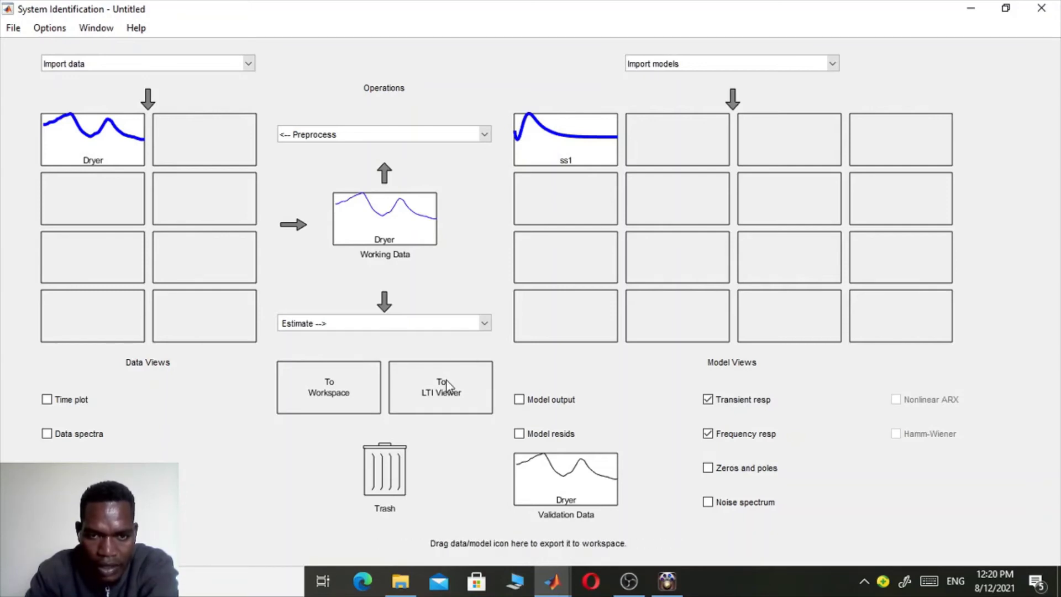
Estimate a continuous-time transfer function model with 2 poles and 1 zero from the Dryer data, and minimise the response plots and estimation dialog
{"action": "left_click", "coordinate": [484, 324]}
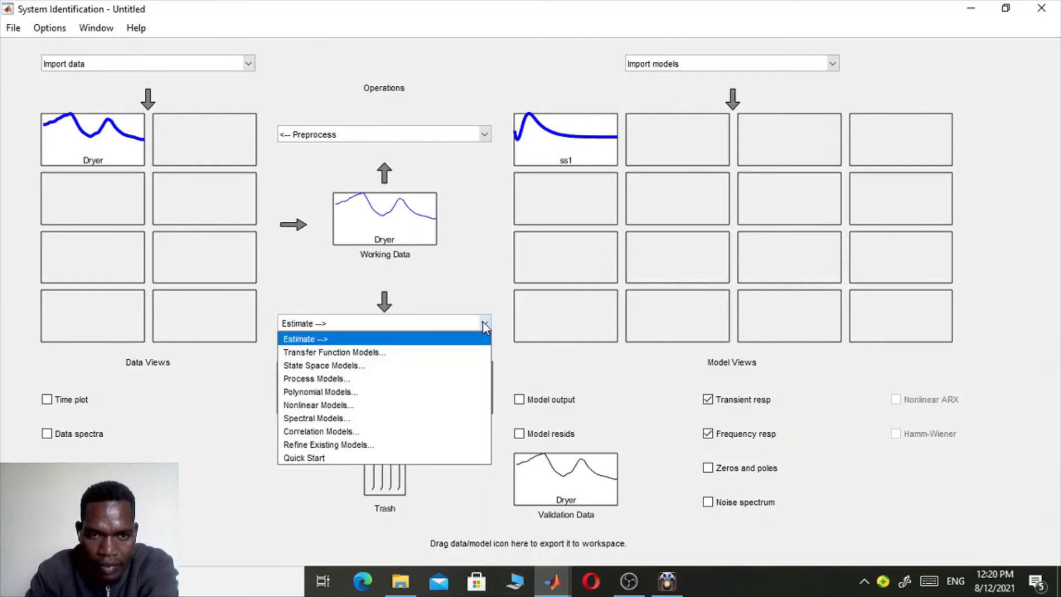
{"action": "left_click", "coordinate": [437, 352]}
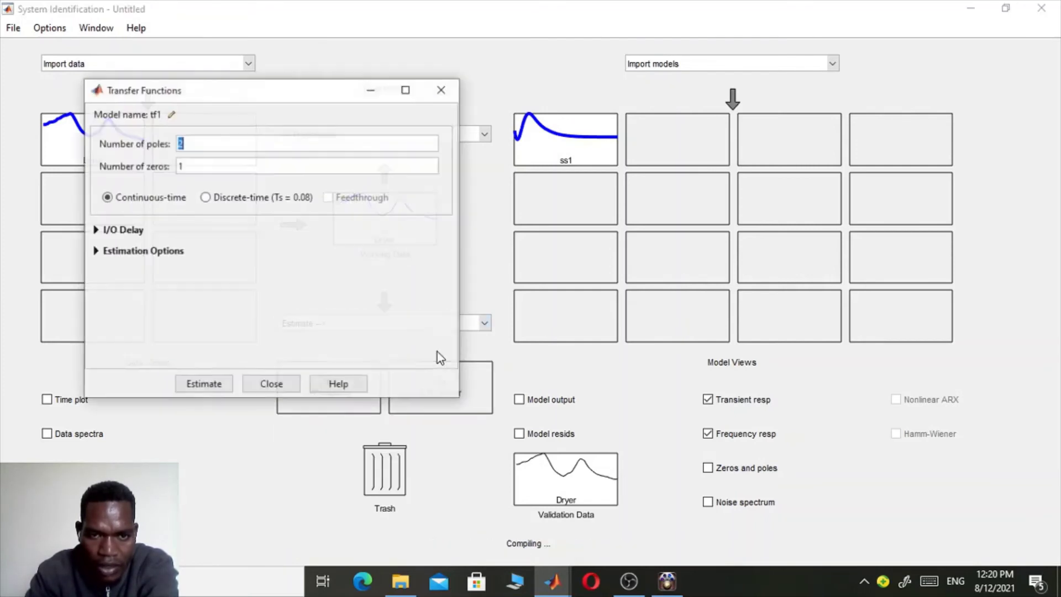
{"action": "left_click", "coordinate": [210, 385]}
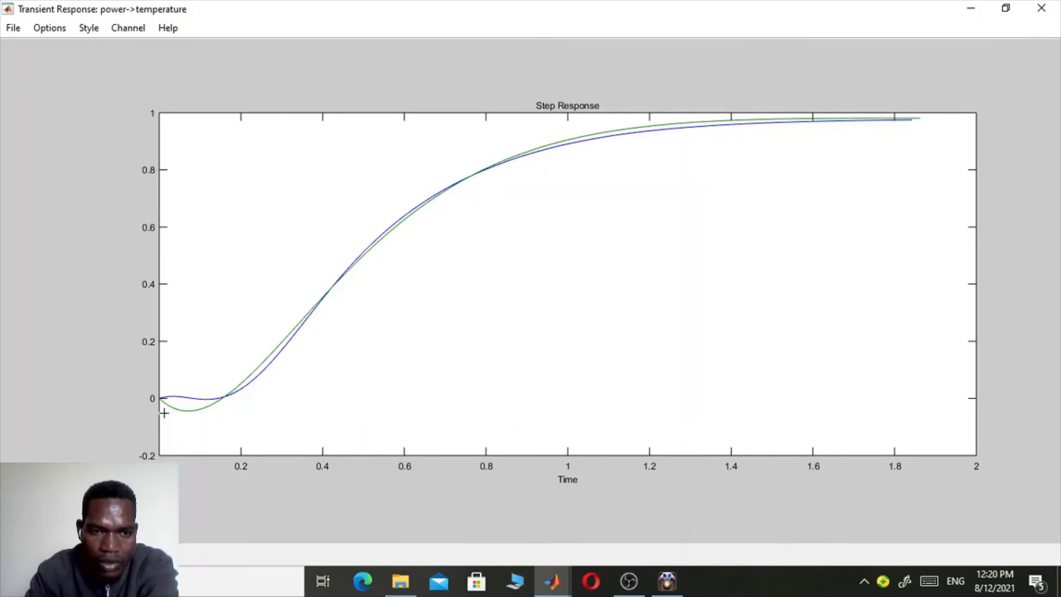
{"action": "left_click", "coordinate": [972, 9]}
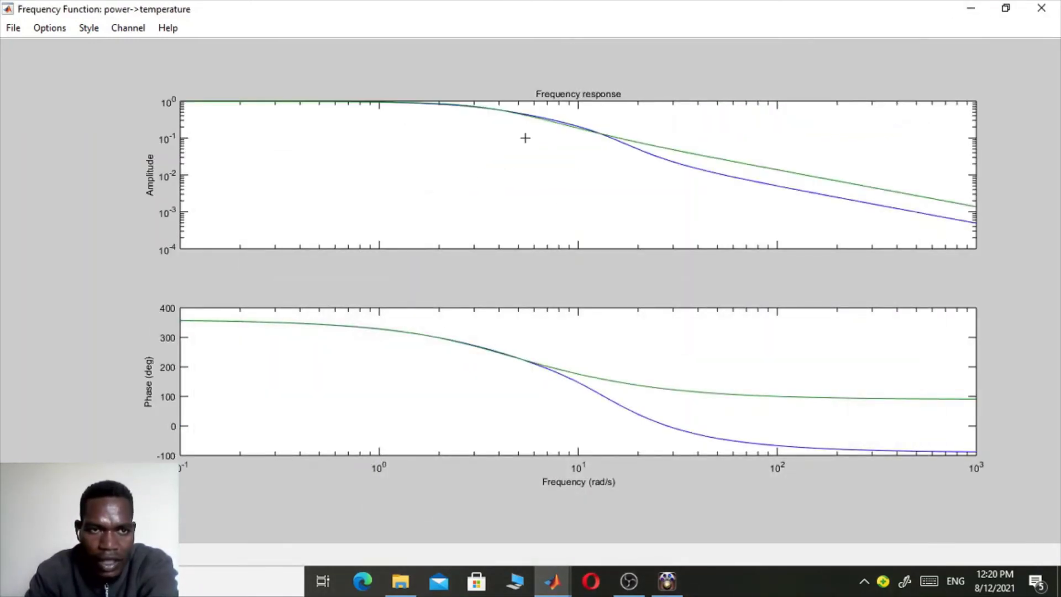
{"action": "left_click", "coordinate": [968, 10]}
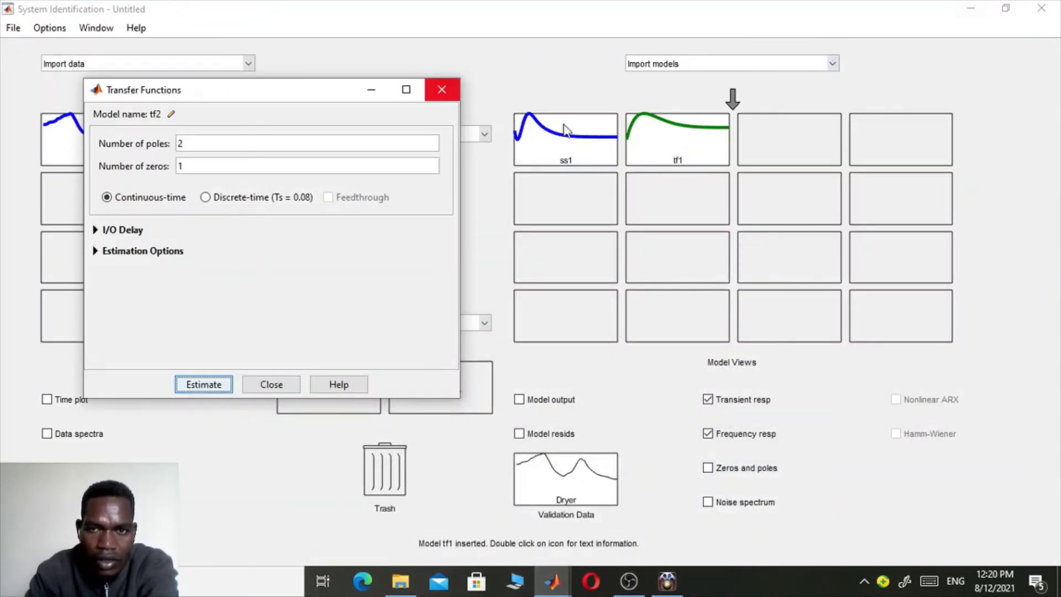
{"action": "left_click", "coordinate": [367, 89]}
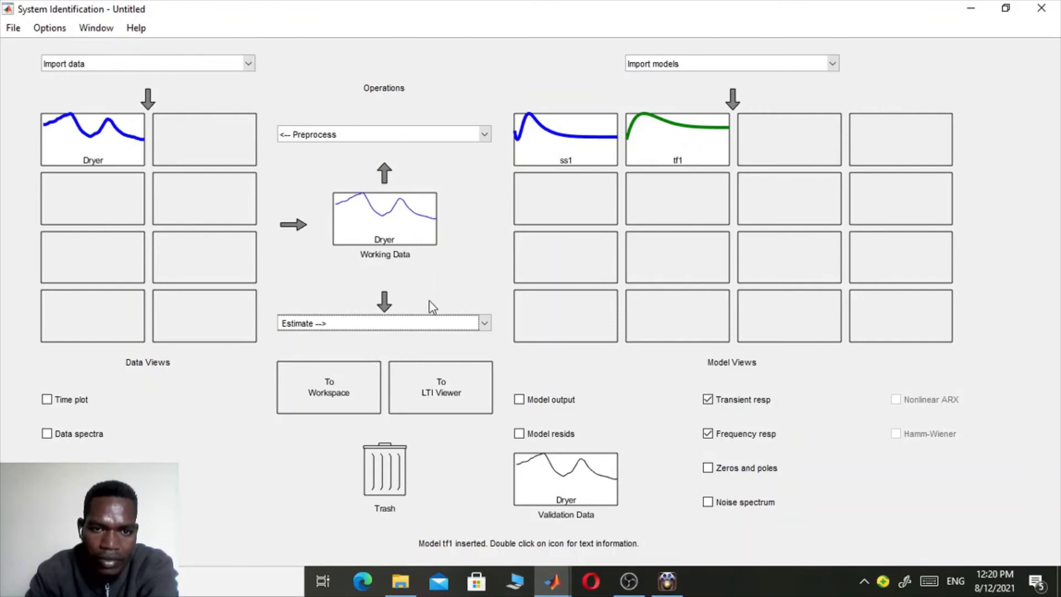
Estimate a Nonlinear ARX model from the Dryer data with input delay 1 and 2 terms each for power and temperature
{"action": "left_click", "coordinate": [480, 320]}
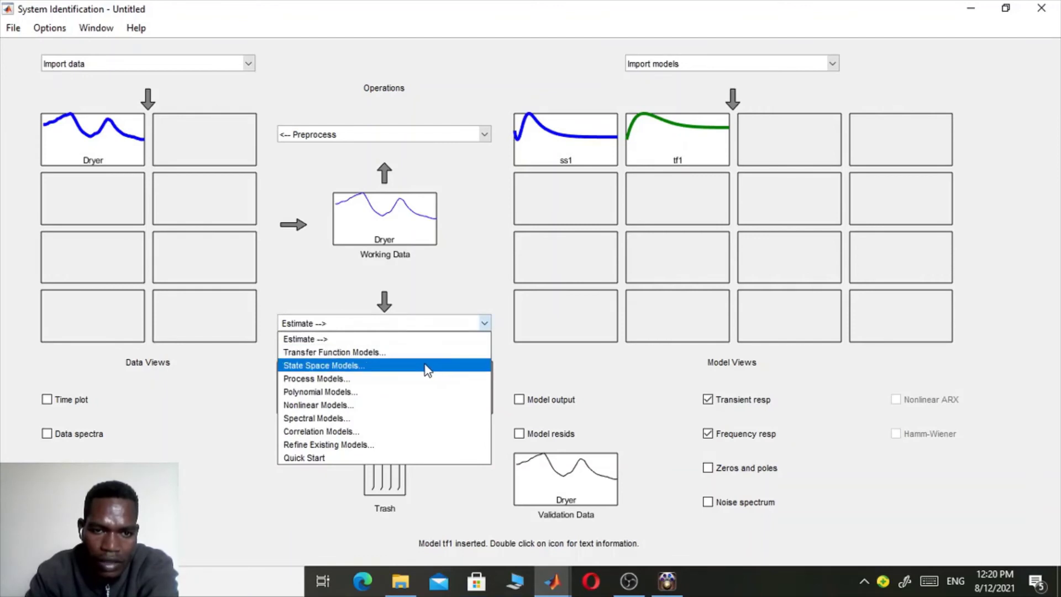
{"action": "left_click", "coordinate": [389, 409]}
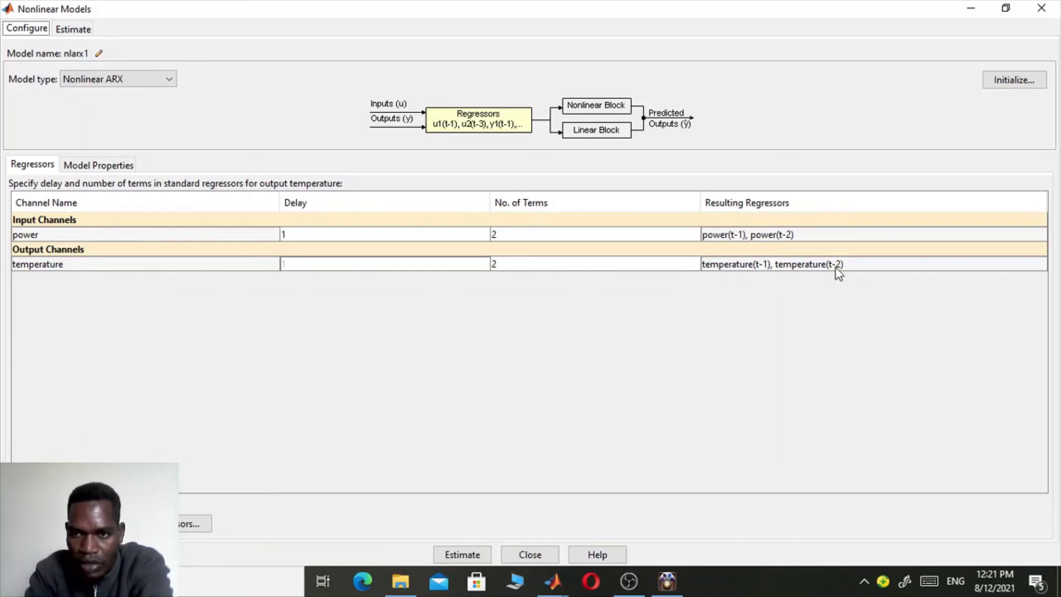
{"action": "left_click", "coordinate": [456, 553]}
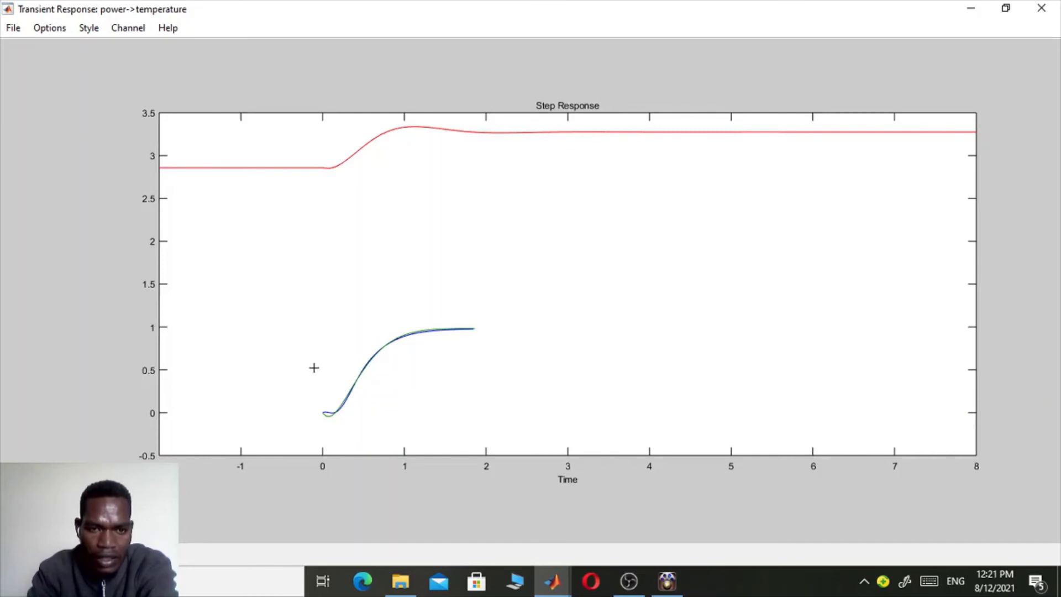
Zoom into the step response plot between the model curves, and restore its full view
{"action": "left_click_drag", "start_coordinate": [312, 225], "coordinate": [289, 284]}
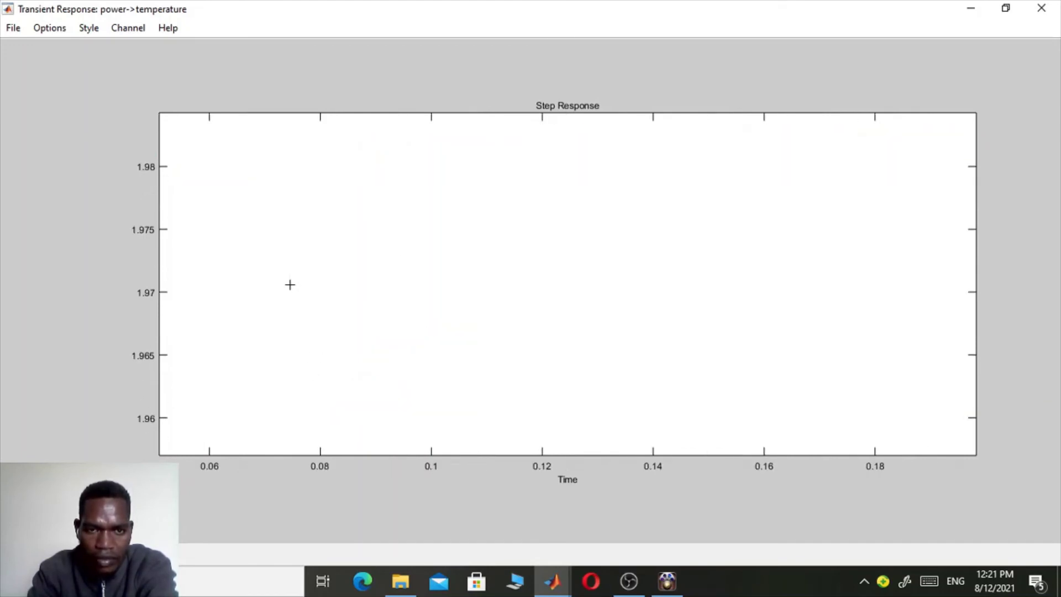
{"action": "left_click_drag", "start_coordinate": [372, 235], "coordinate": [328, 236]}
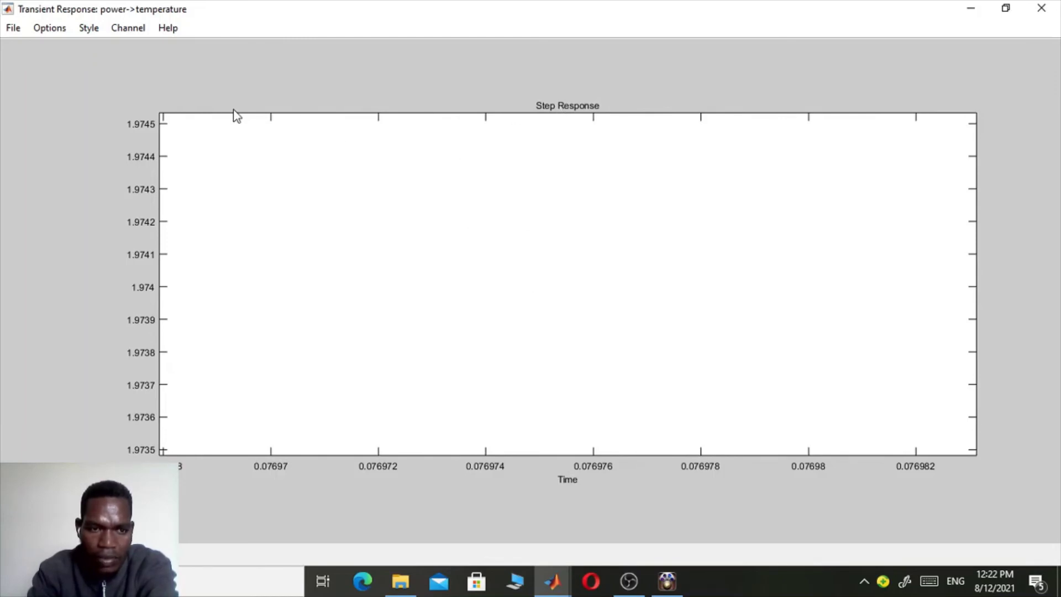
{"action": "double_click", "coordinate": [335, 264]}
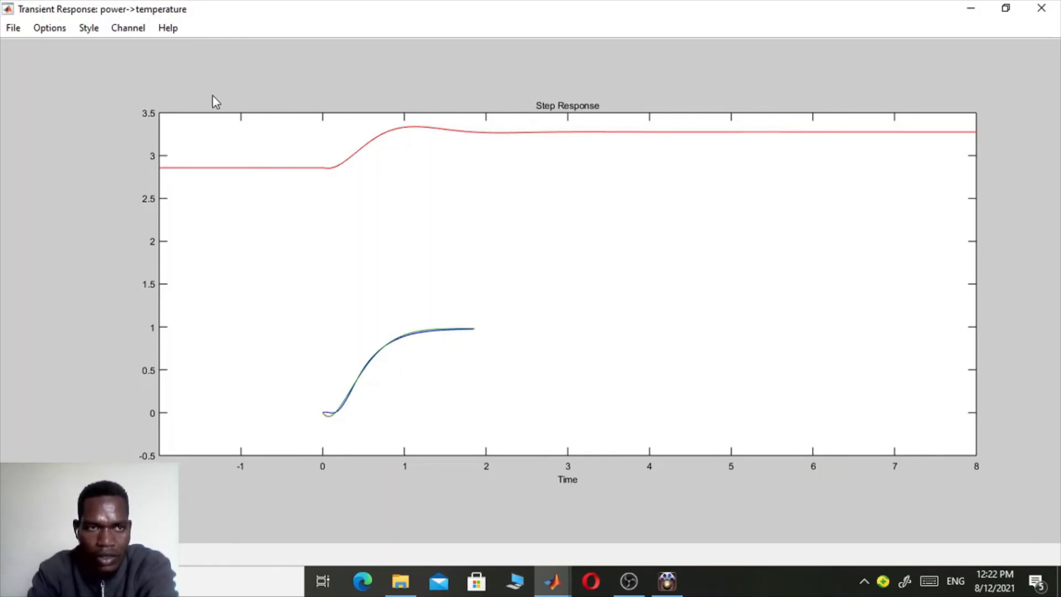
Review the frequency response and the Nonlinear ARX estimation report, minimising each window to return to the model board
{"action": "left_click", "coordinate": [970, 10]}
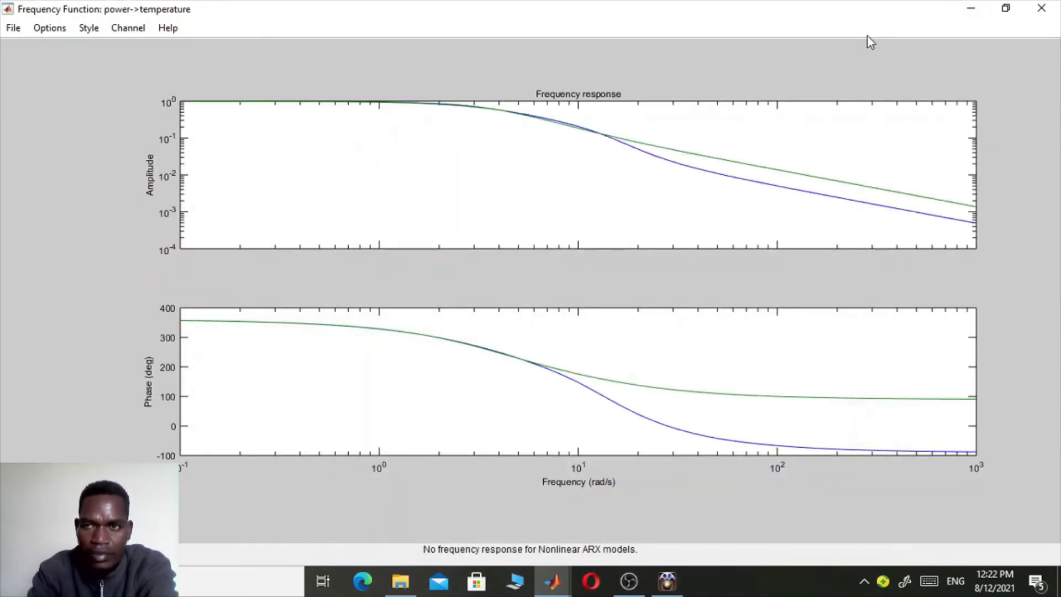
{"action": "left_click", "coordinate": [971, 9]}
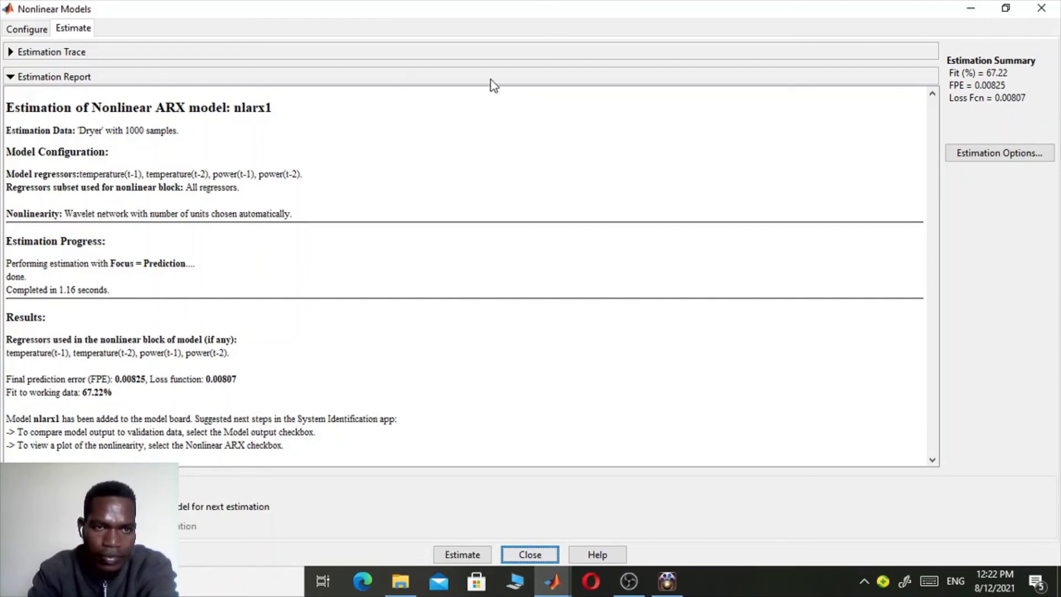
{"action": "left_click", "coordinate": [970, 8]}
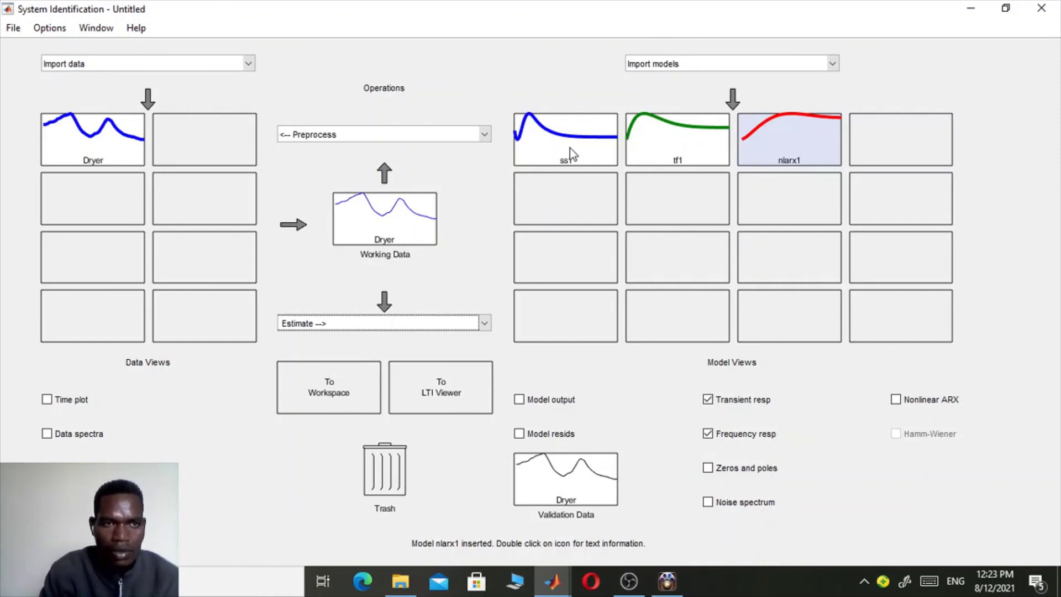
Review the available data import and model estimation options, and minimise the System Identification window to return to the MATLAB desktop
{"action": "left_click", "coordinate": [248, 64]}
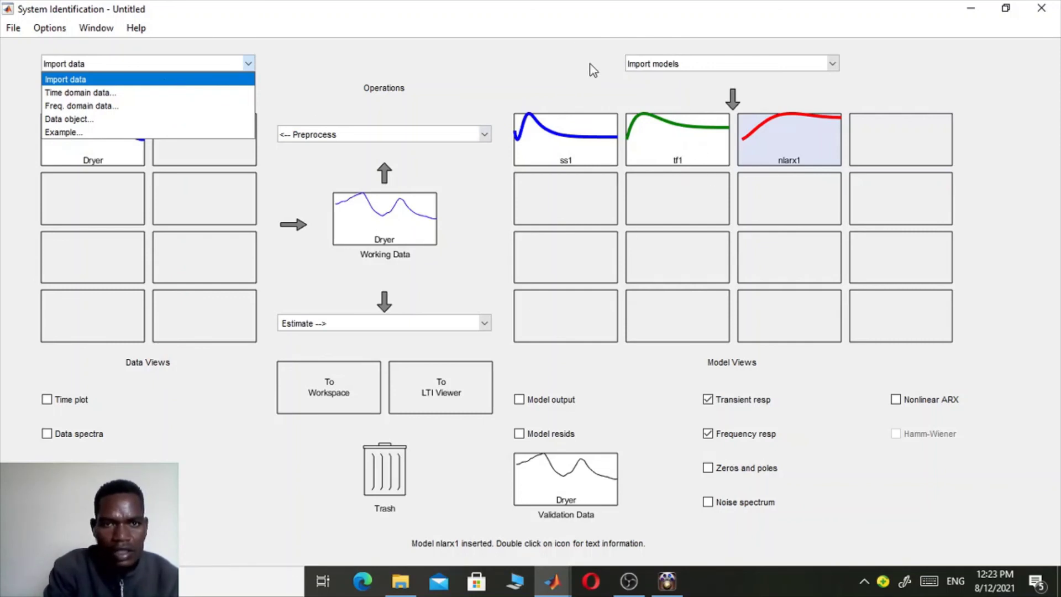
{"action": "left_click", "coordinate": [559, 52]}
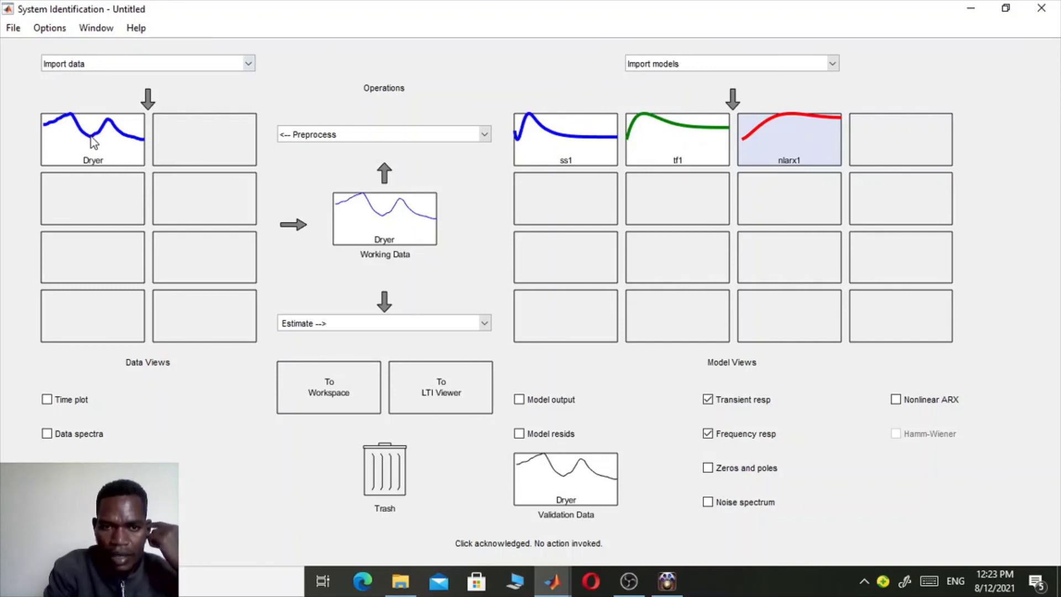
{"action": "left_click", "coordinate": [484, 323]}
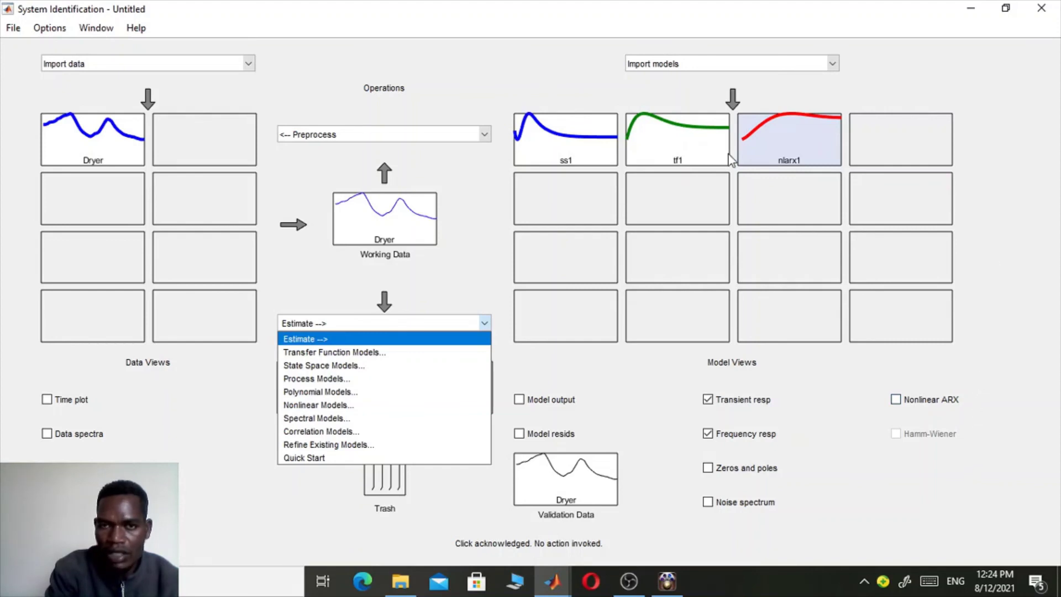
{"action": "key", "text": "Escape"}
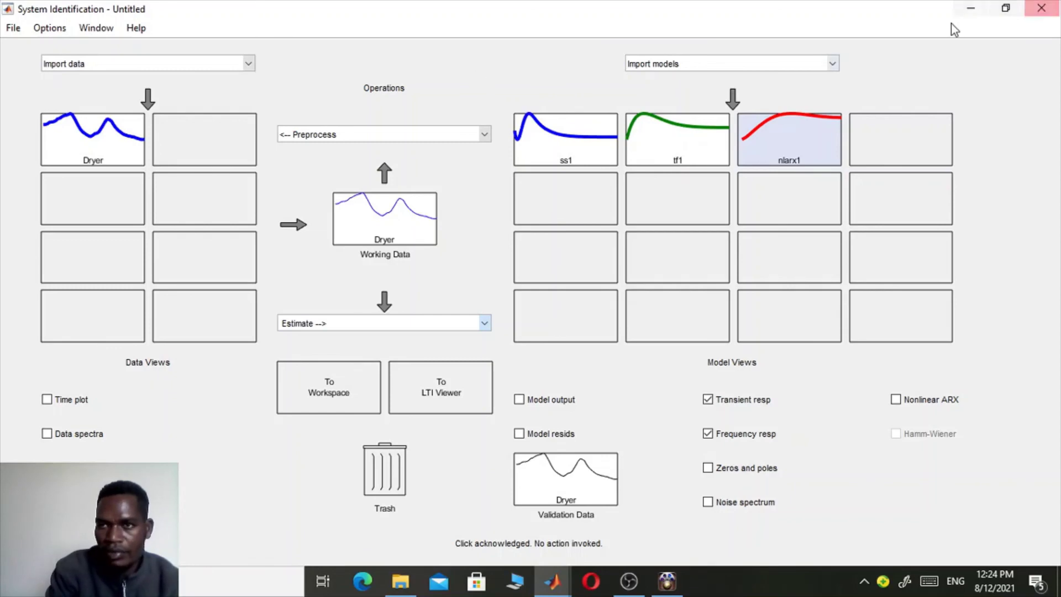
{"action": "left_click", "coordinate": [970, 9]}
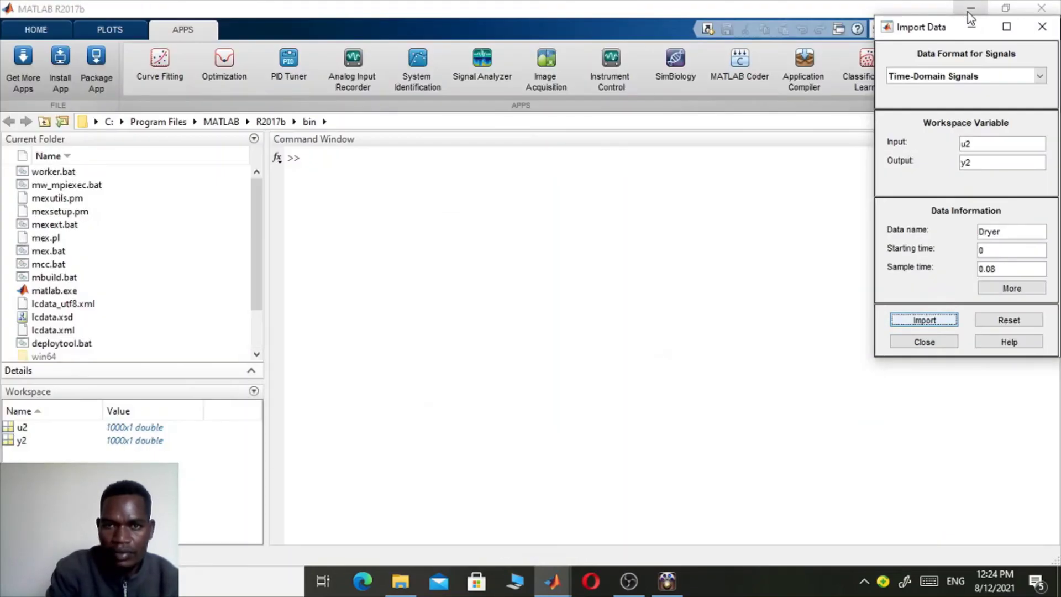